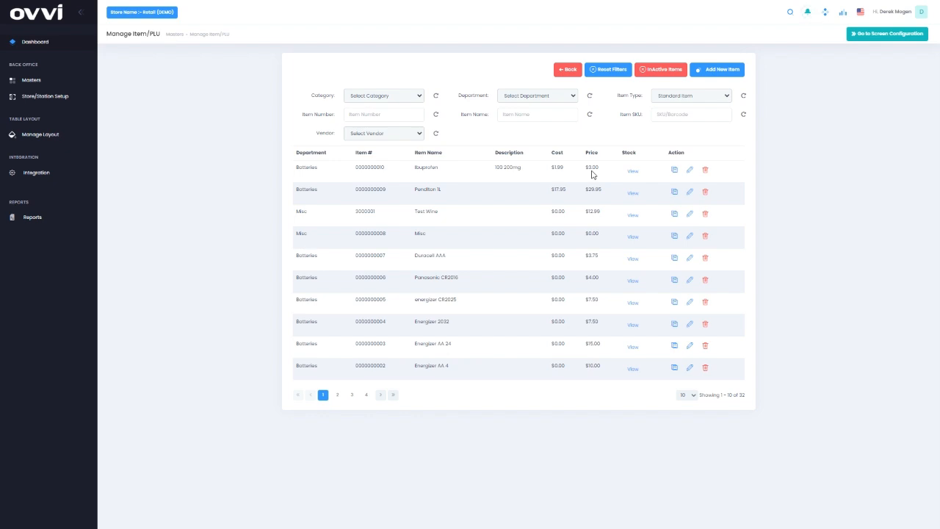
# Open the Ibuprofen item for editing and change its department to Misc
pyautogui.click(690, 172)
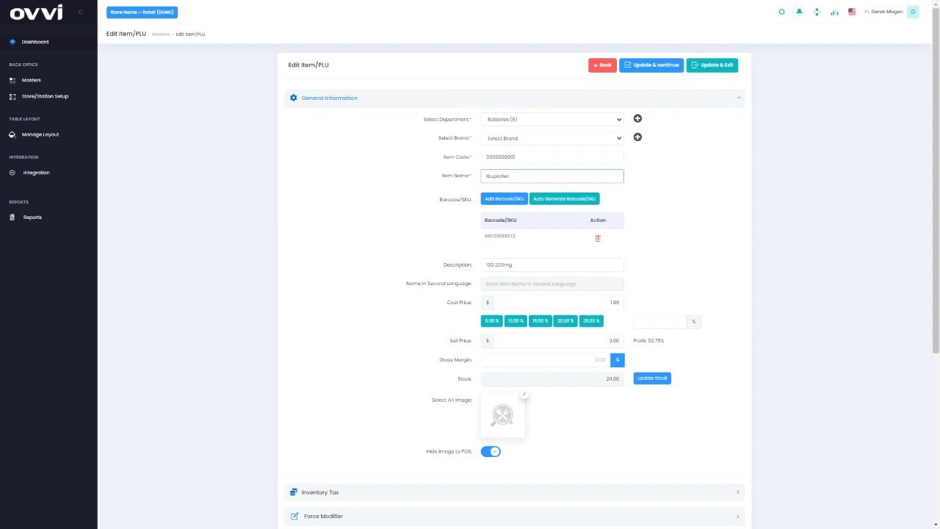
pyautogui.click(511, 123)
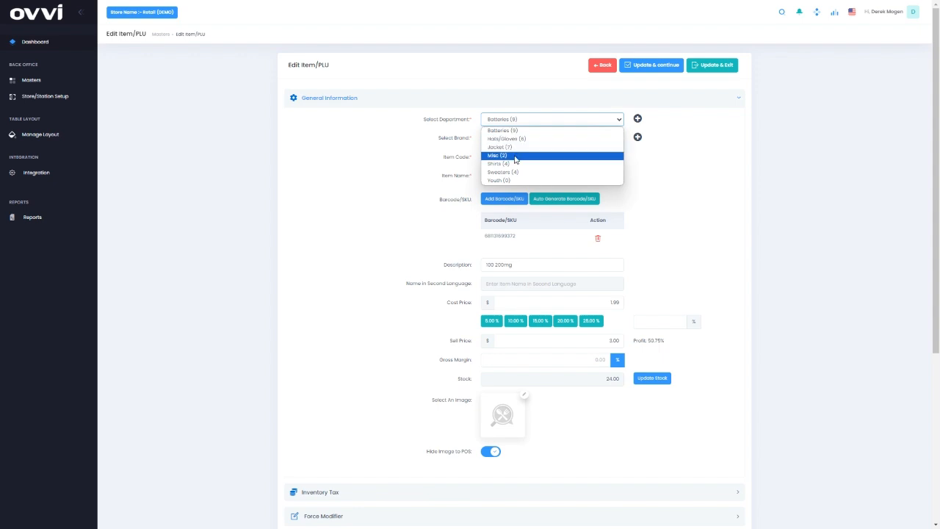
pyautogui.click(514, 156)
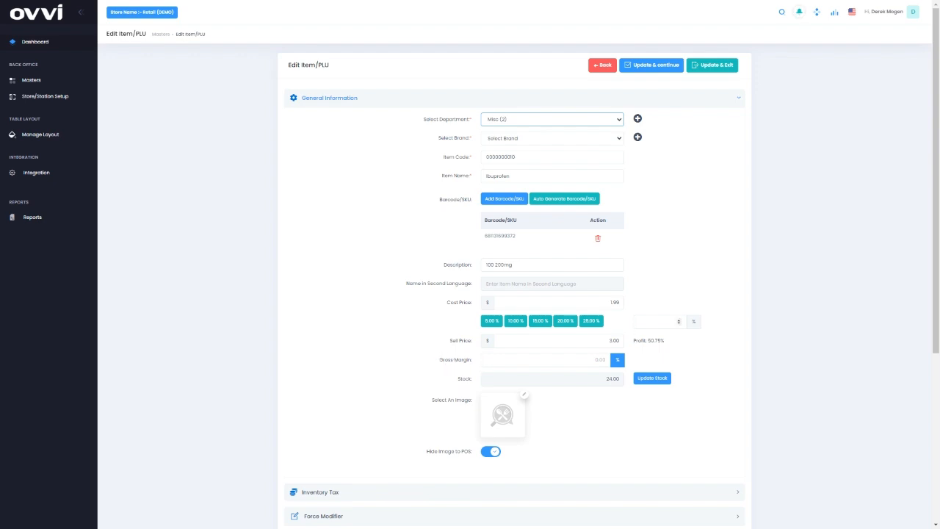
# Apply a custom 30% markup to the item's cost price
pyautogui.click(655, 321)
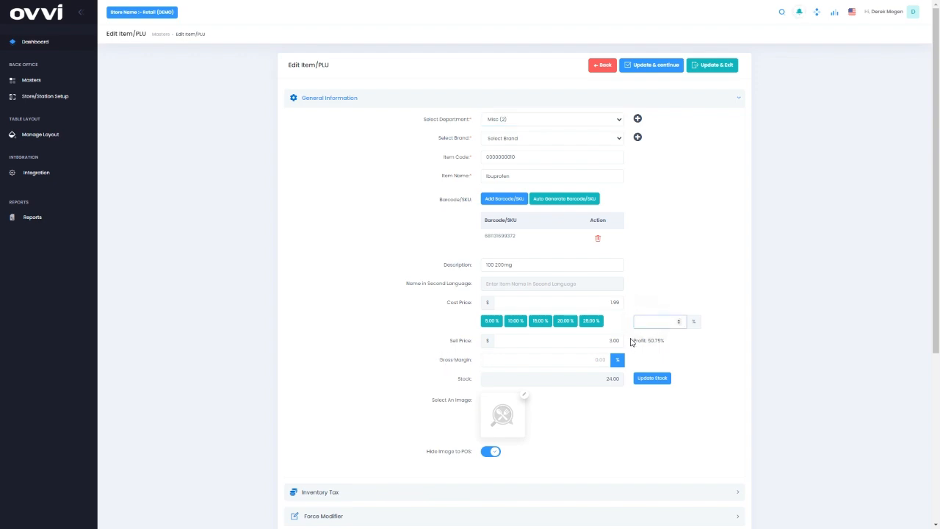
pyautogui.write('30')
pyautogui.click(681, 299)
pyautogui.click(573, 359)
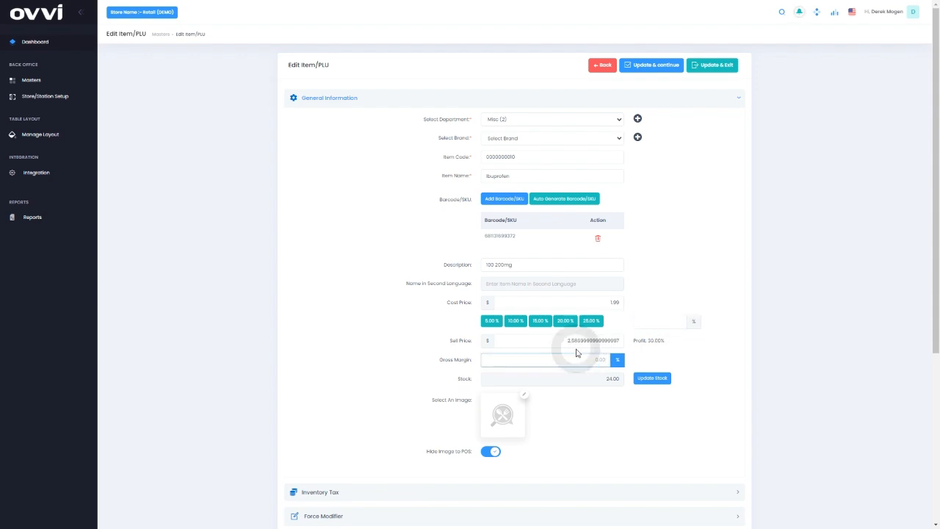
# Set the item's sell price to 3 so its gross margin recalculates
pyautogui.click(580, 340)
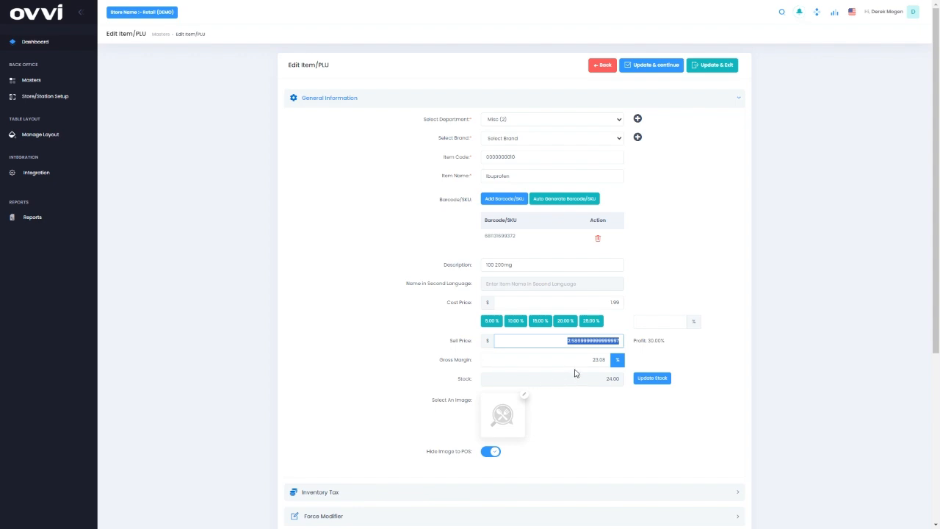
pyautogui.write('3')
pyautogui.press('Tab')
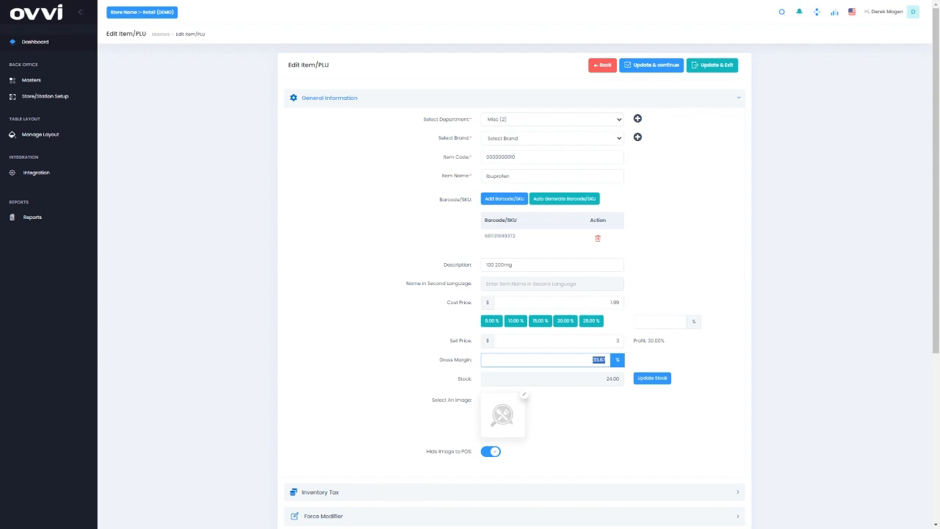
# Look at the item's stock update dialog and close it without entering a quantity
pyautogui.click(645, 381)
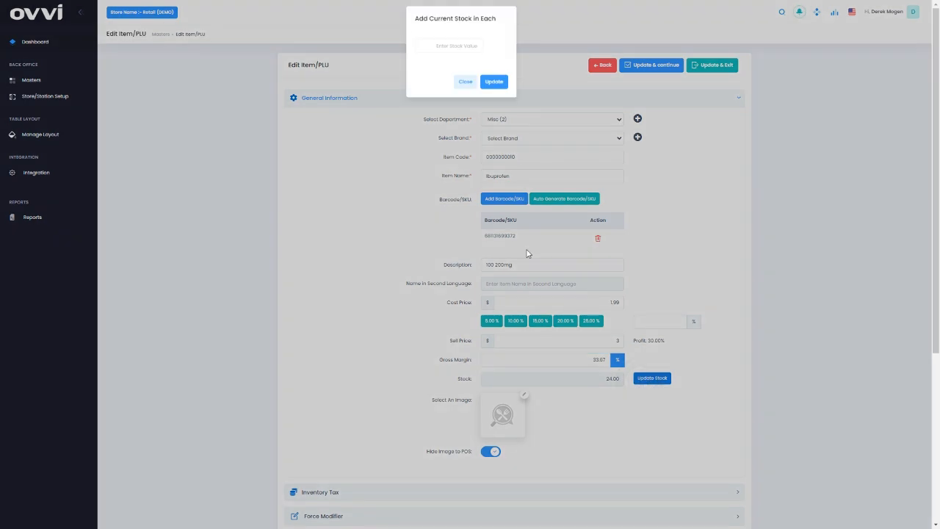
pyautogui.click(459, 83)
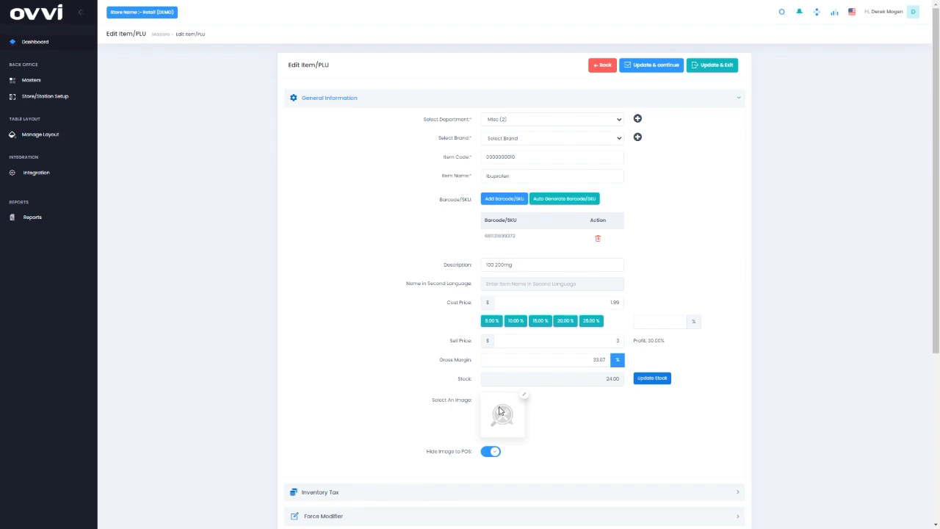
# Review the item's Inventory Tax settings and its General Preferences options
pyautogui.scroll(-1, 506, 412)
pyautogui.scroll(-2, 506, 413)
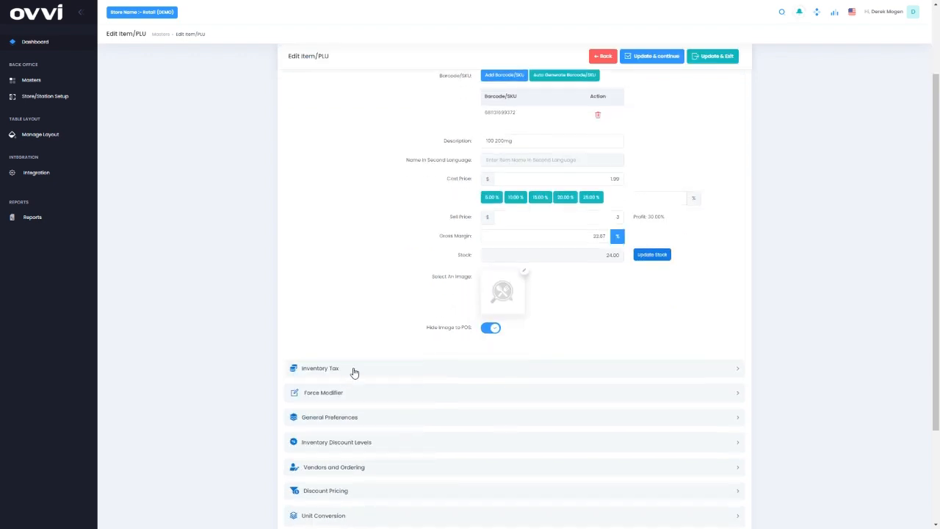
pyautogui.click(353, 372)
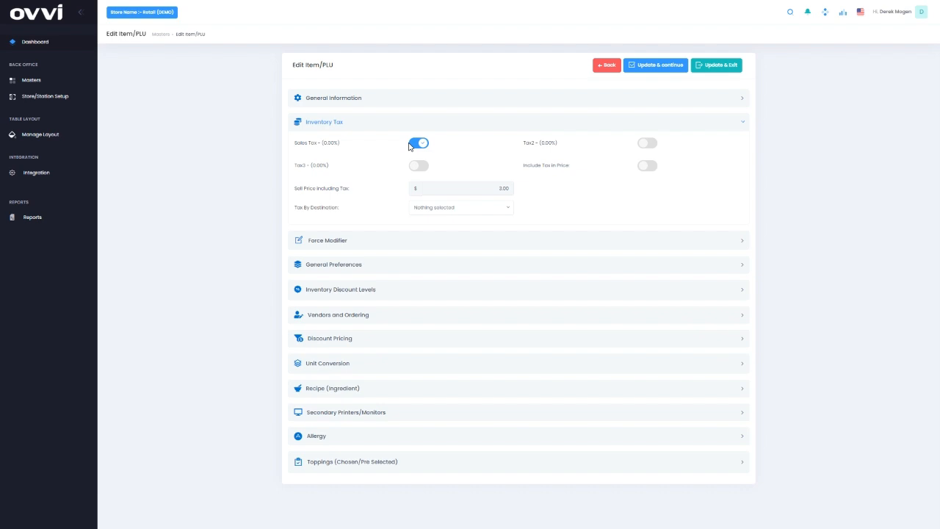
pyautogui.click(331, 267)
pyautogui.scroll(-2, 330, 269)
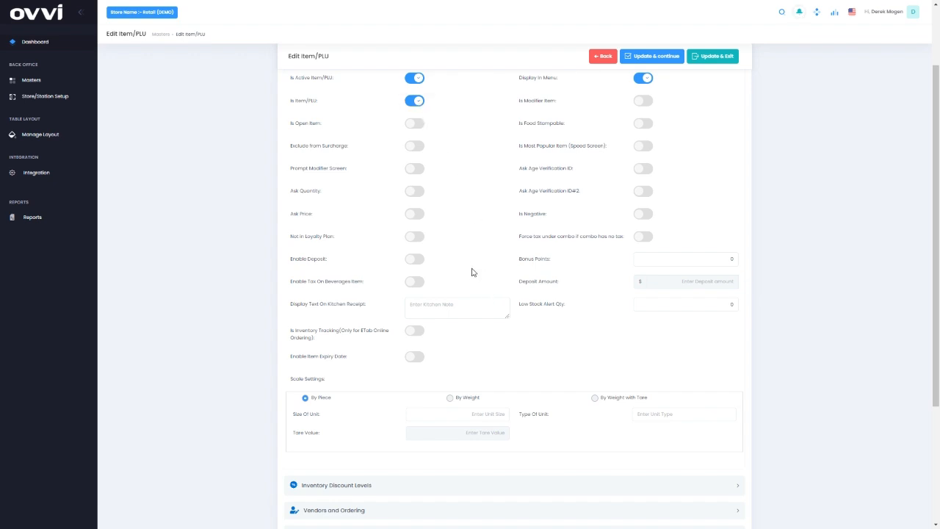
pyautogui.scroll(1, 474, 268)
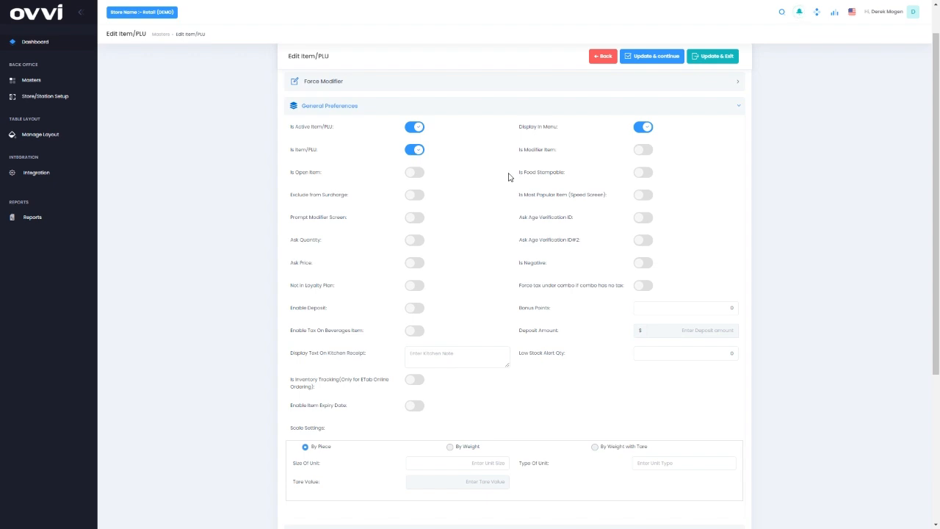
pyautogui.scroll(-3, 524, 255)
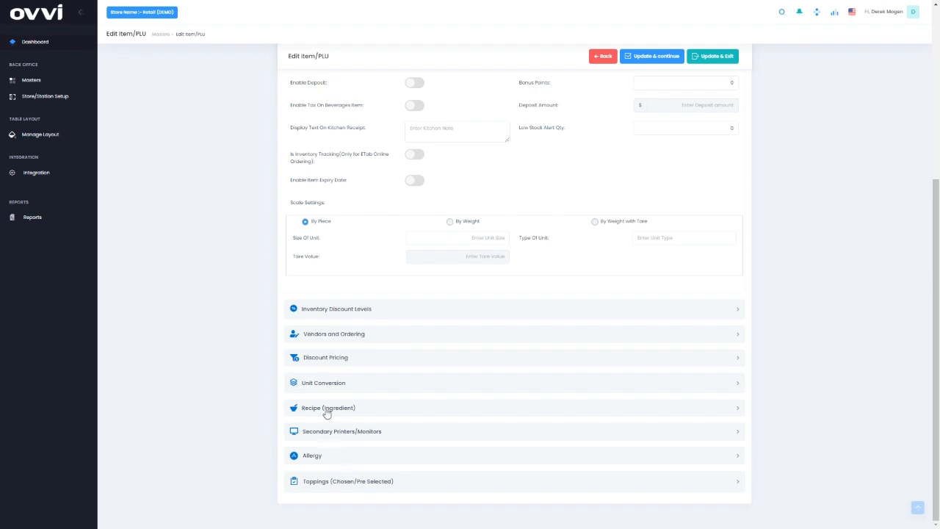
# Check the item's Unit Conversion section and return to its General Information
pyautogui.click(325, 382)
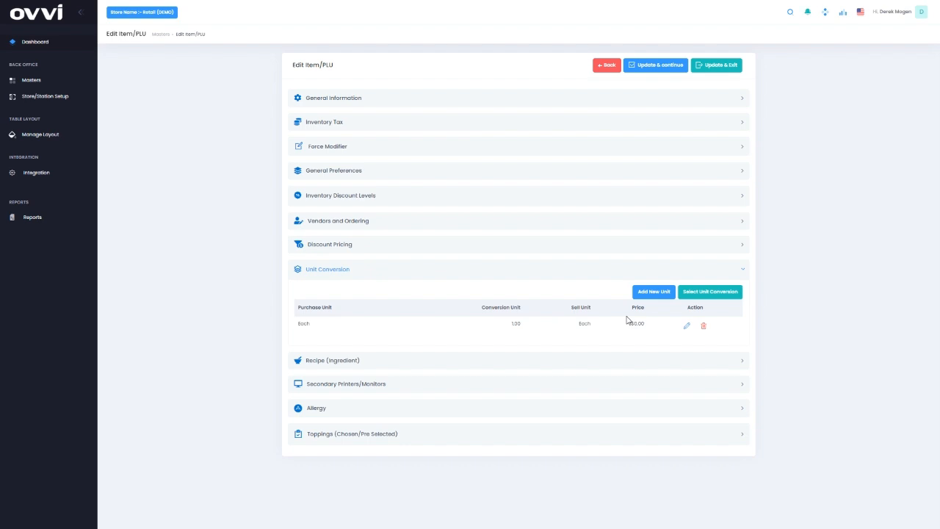
pyautogui.click(503, 101)
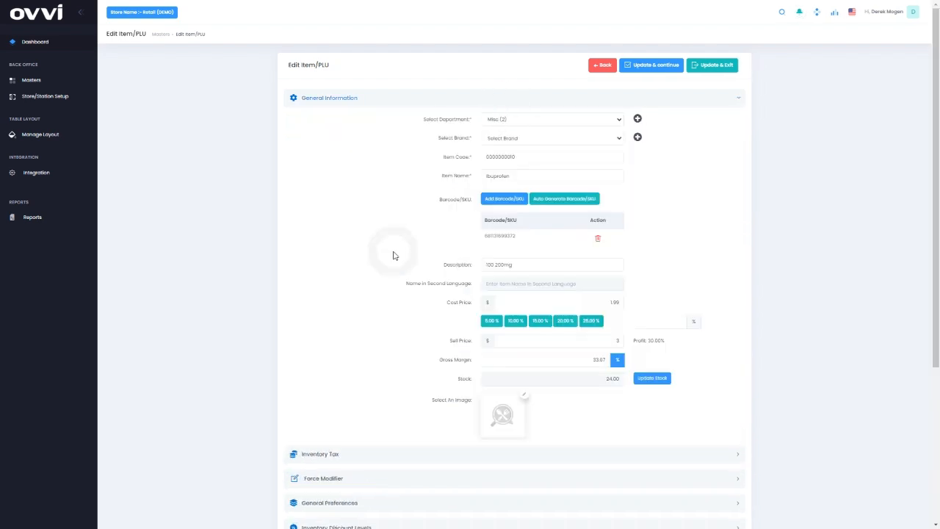
pyautogui.scroll(-1, 395, 255)
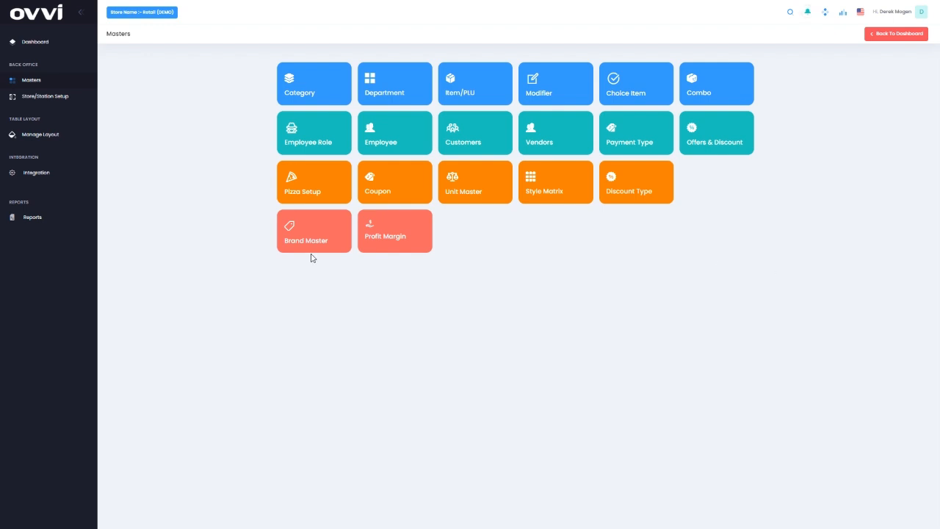
pyautogui.click(40, 101)
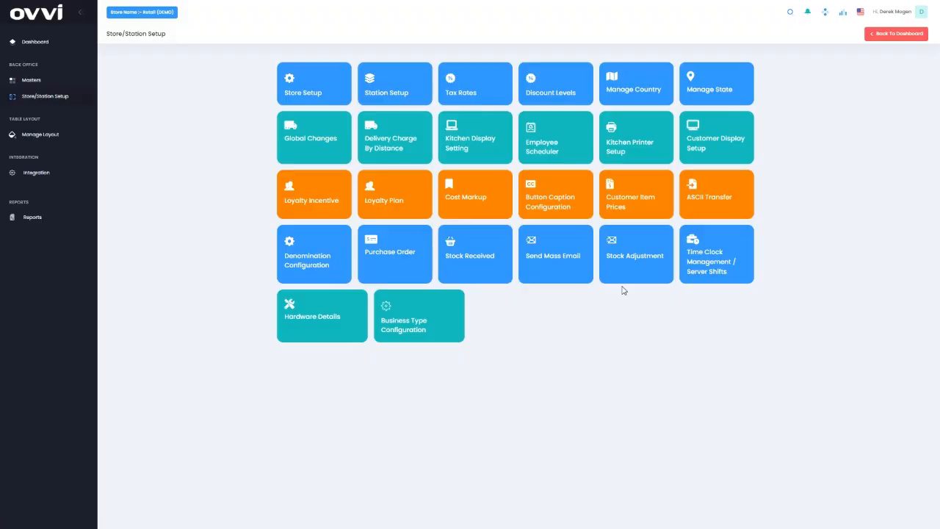
pyautogui.click(649, 256)
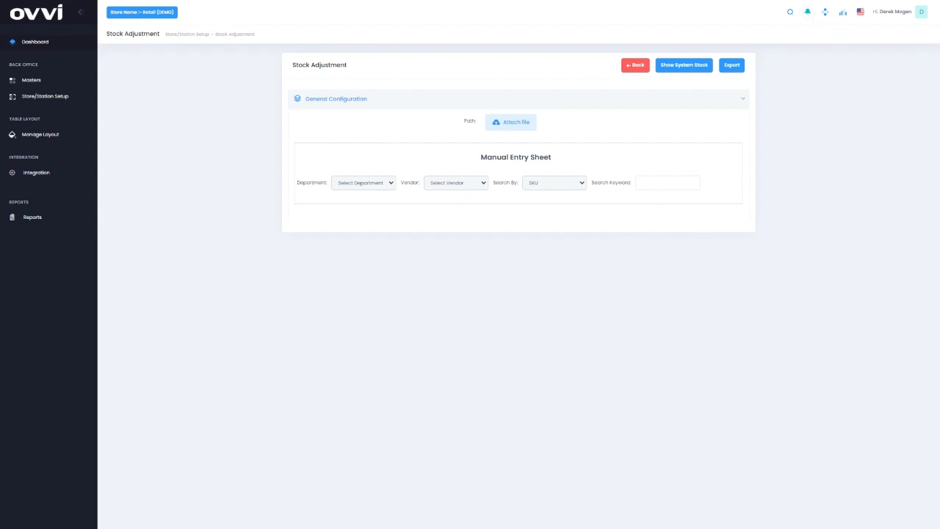
pyautogui.click(653, 183)
pyautogui.hotkey('ctrl', 'v')
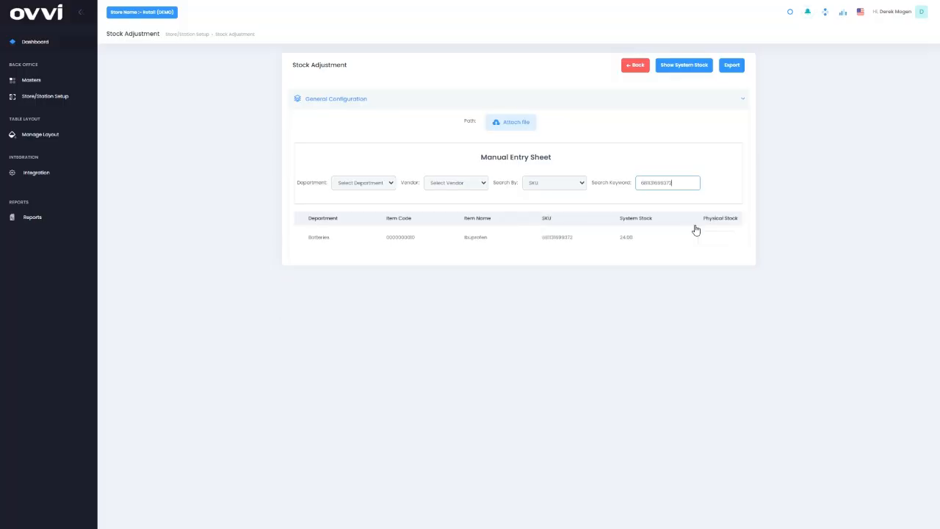
# Set the Ibuprofen item's physical stock to 36
pyautogui.click(709, 239)
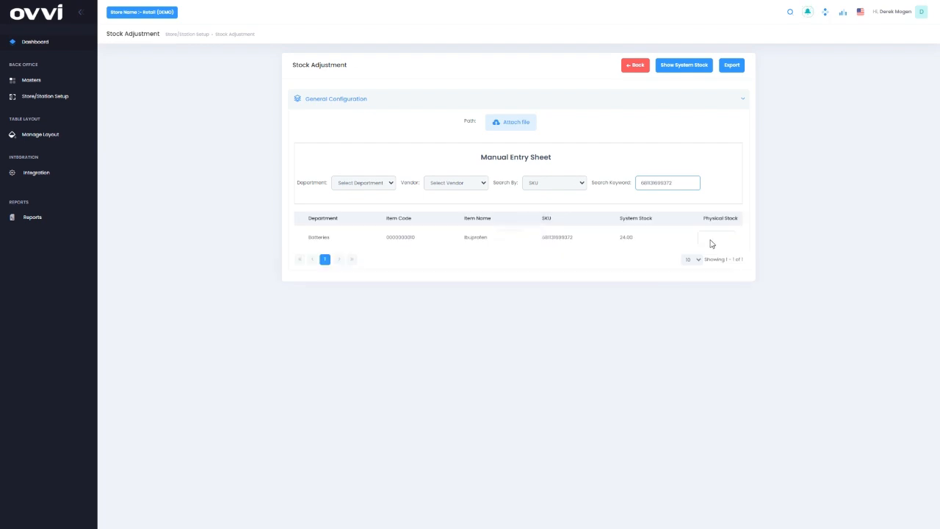
pyautogui.click(711, 242)
pyautogui.write('36')
pyautogui.press('Return')
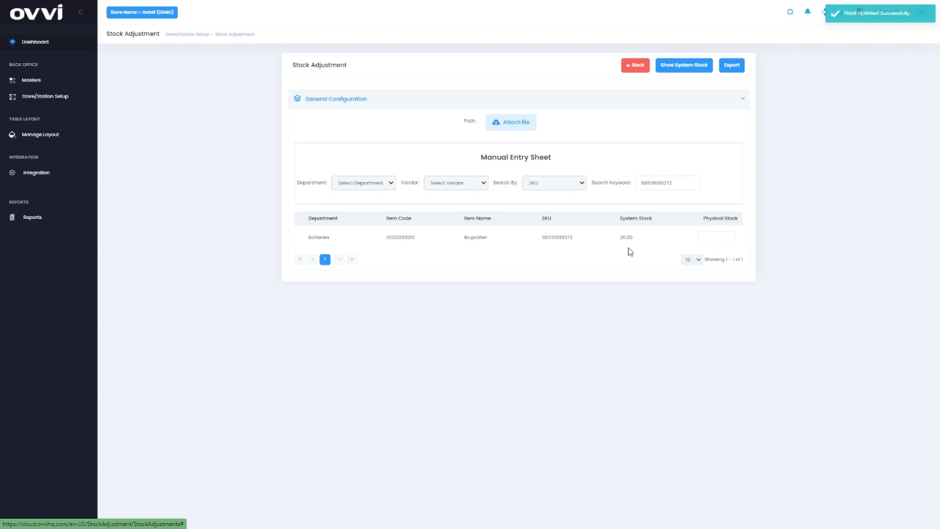
pyautogui.doubleClick(665, 183)
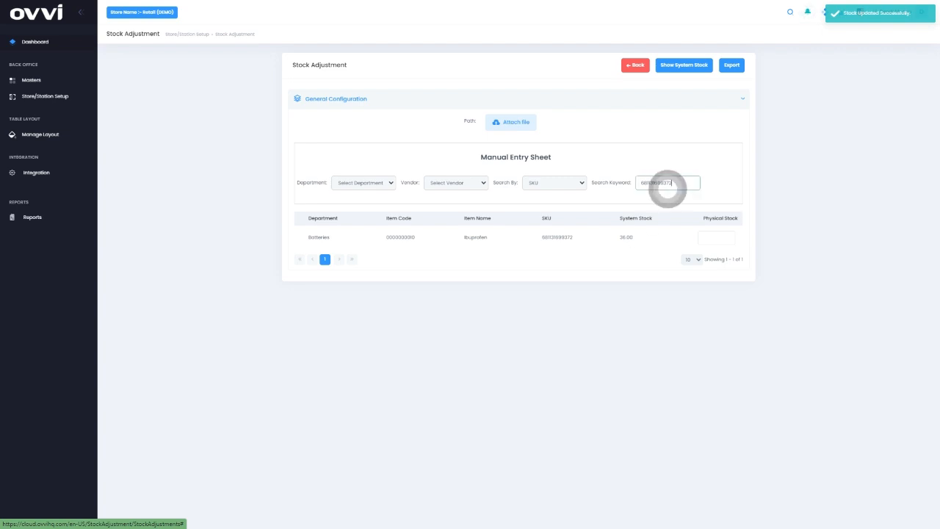
pyautogui.press('BackSpace')
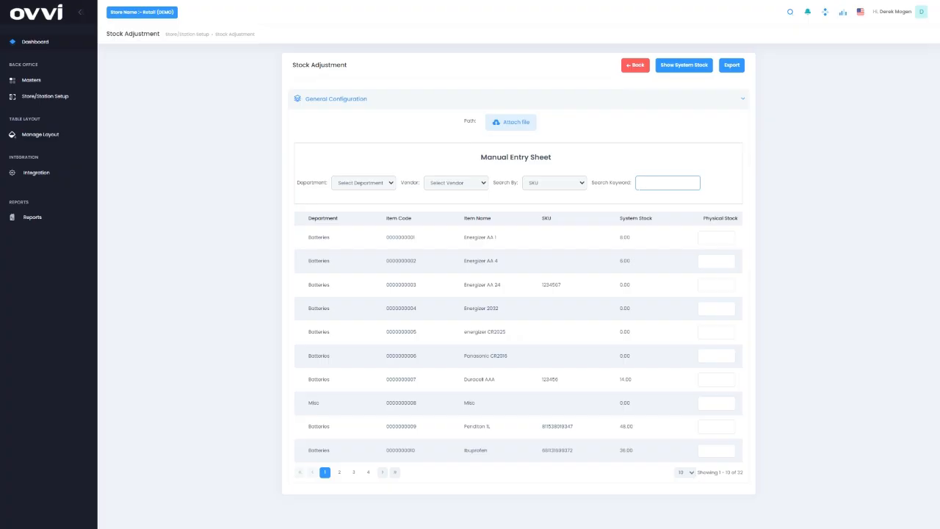
pyautogui.hotkey('ctrl', 'v')
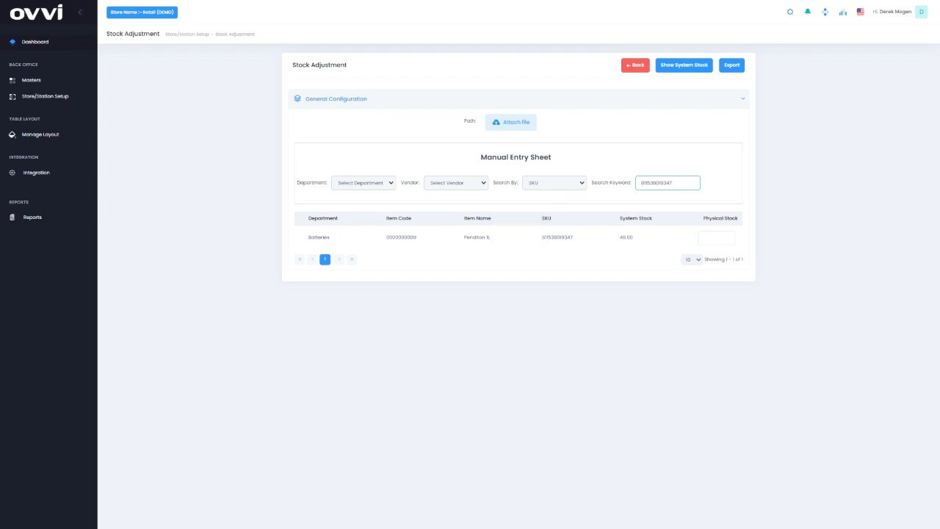
pyautogui.click(716, 237)
pyautogui.click(664, 259)
pyautogui.click(680, 68)
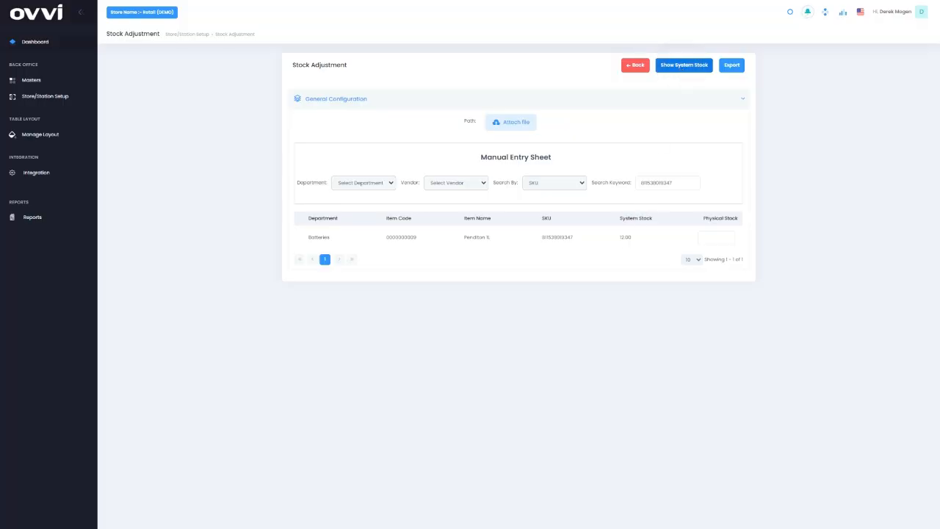
# Clear the SKU search keyword to list all items, and look at the Search By options
pyautogui.moveTo(693, 183); pyautogui.dragTo(562, 187)
pyautogui.press('BackSpace')
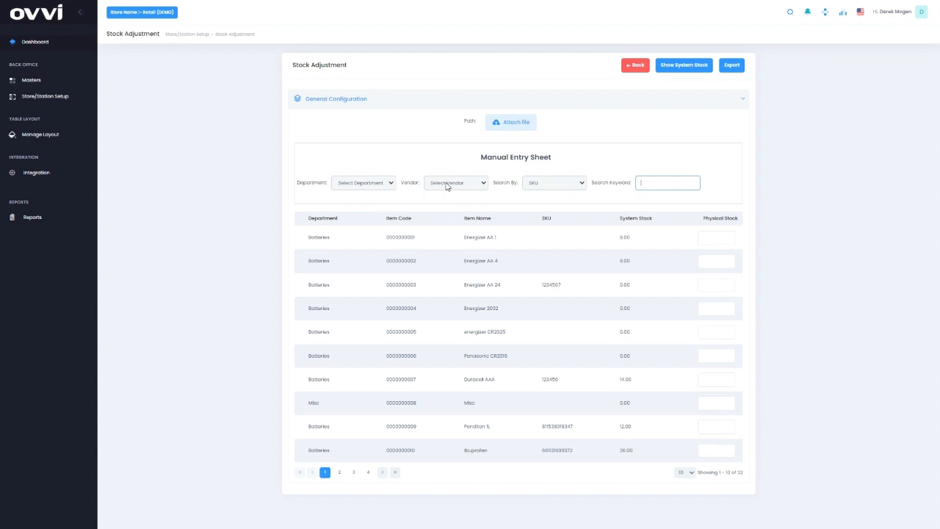
pyautogui.click(535, 183)
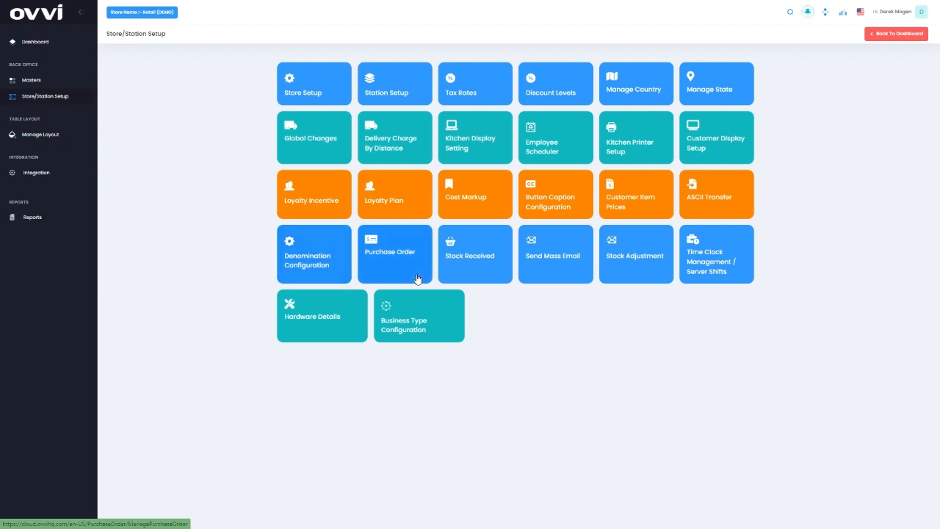
pyautogui.click(471, 258)
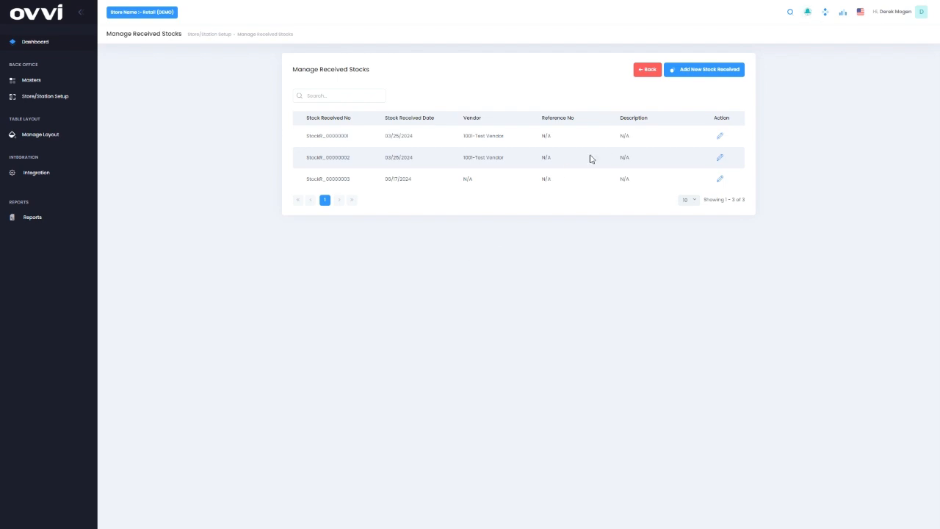
pyautogui.click(699, 74)
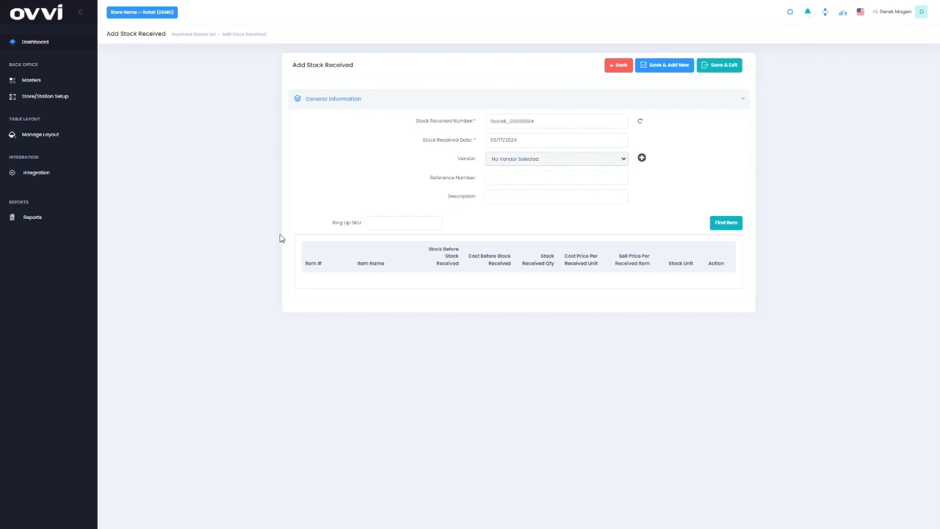
pyautogui.click(388, 222)
pyautogui.write('68112699372')
pyautogui.press('Return')
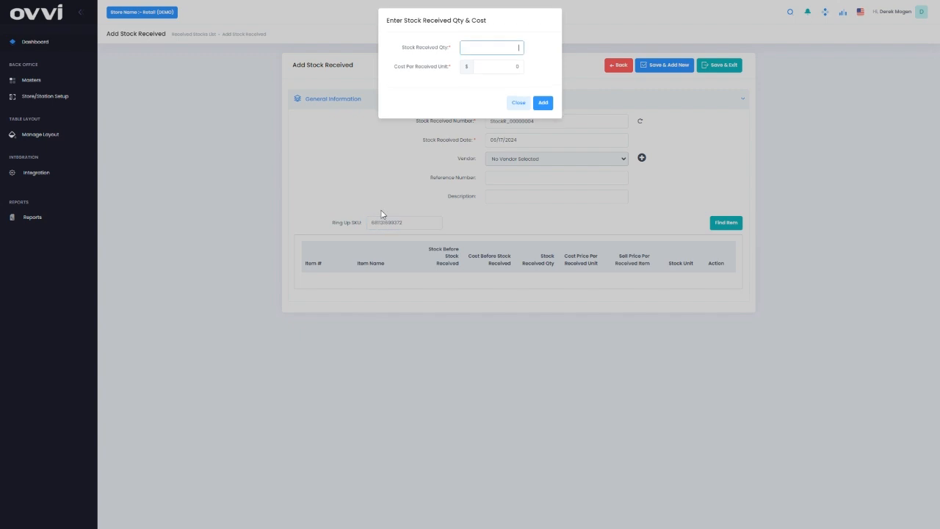
# Add the Ibuprofen with a received quantity of 24 and a unit cost of $2.14
pyautogui.write('24')
pyautogui.click(521, 66)
pyautogui.write('2.14')
pyautogui.click(543, 102)
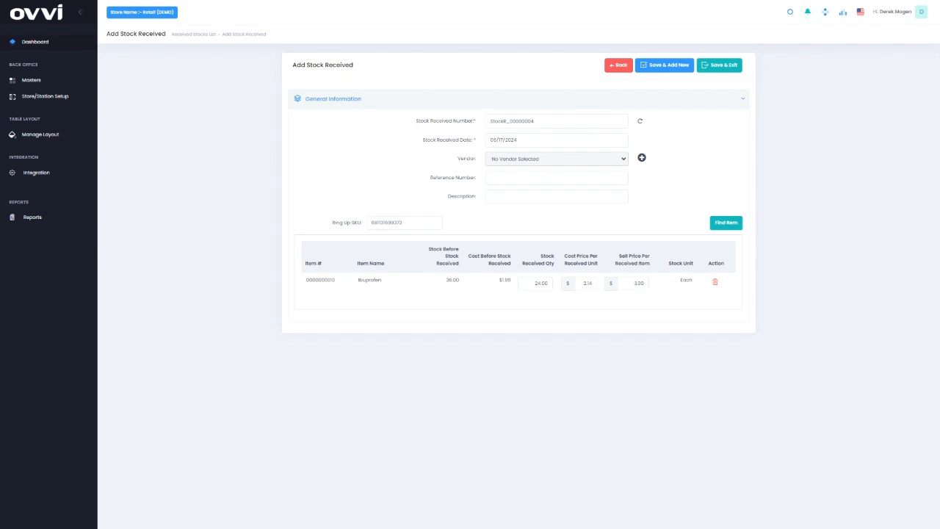
# Set the sell price of the received Ibuprofen to $3.25
pyautogui.click(640, 282)
pyautogui.click(639, 282)
pyautogui.write('25')
pyautogui.click(584, 285)
pyautogui.click(344, 224)
pyautogui.write('811538019347')
pyautogui.press('Return')
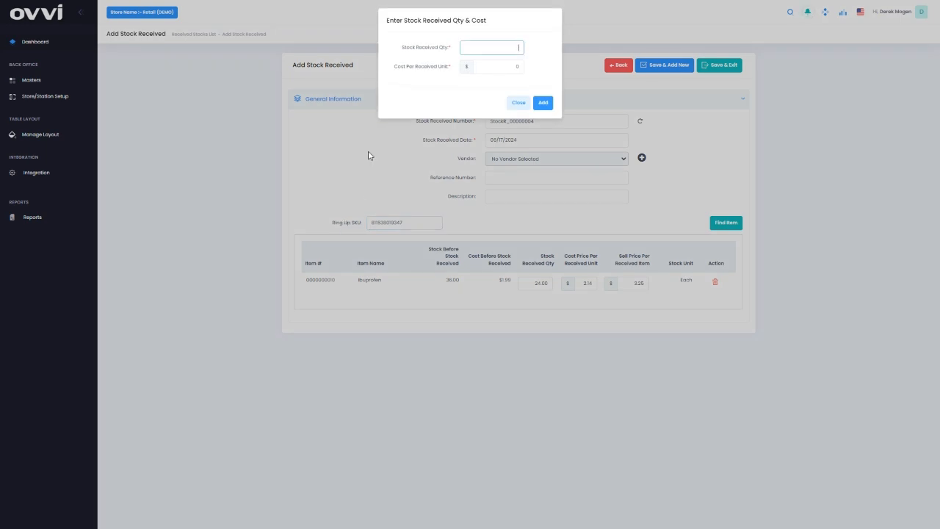
pyautogui.write('12')
pyautogui.click(523, 67)
pyautogui.write('19.99')
pyautogui.click(542, 102)
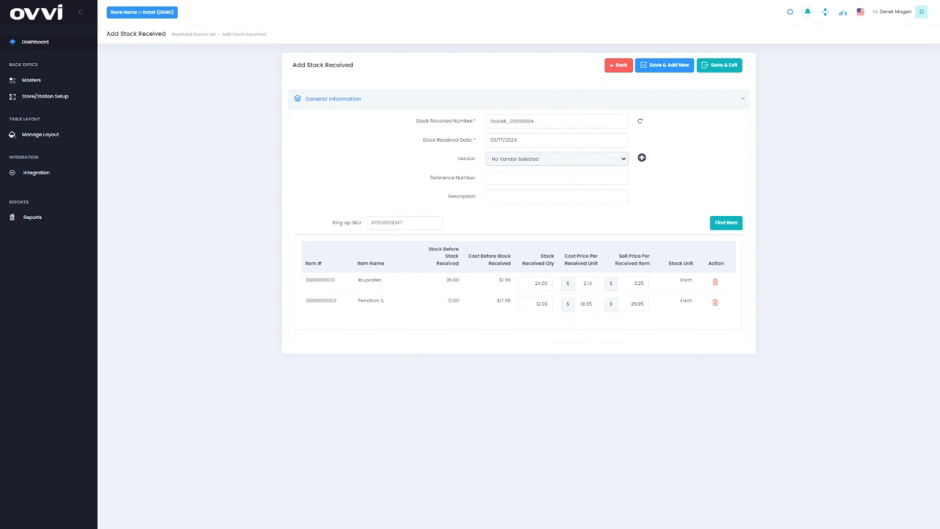
# Set the second received item's sell price to $32.95, then select the SKU entry for replacement
pyautogui.doubleClick(636, 304)
pyautogui.write('32.95')
pyautogui.click(657, 339)
pyautogui.doubleClick(371, 224)
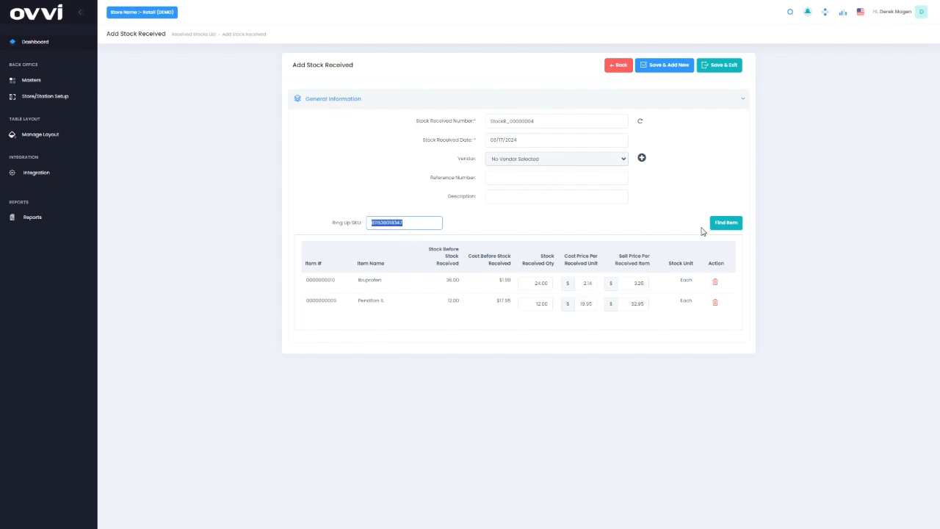
# Find the Duracell AAA item and add it with a received quantity of 24 at a unit cost of $0.99
pyautogui.click(730, 225)
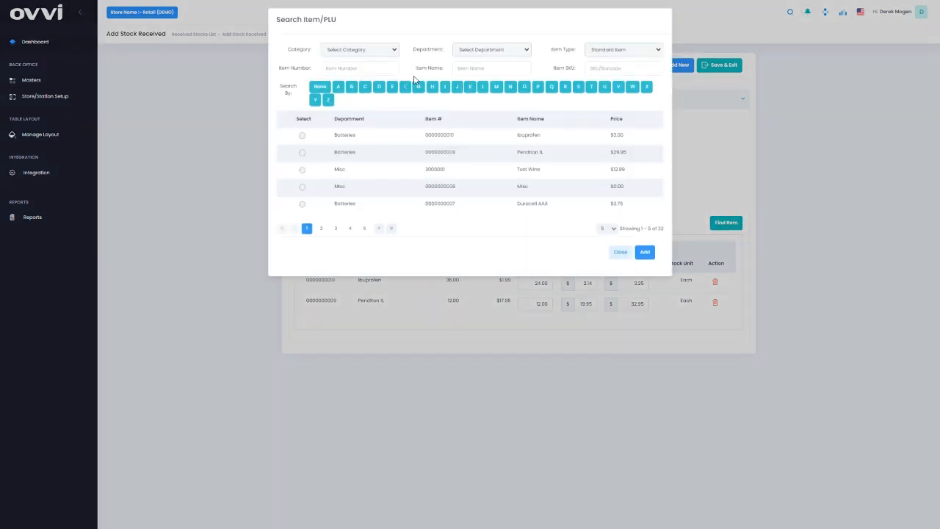
pyautogui.click(481, 66)
pyautogui.write('sw')
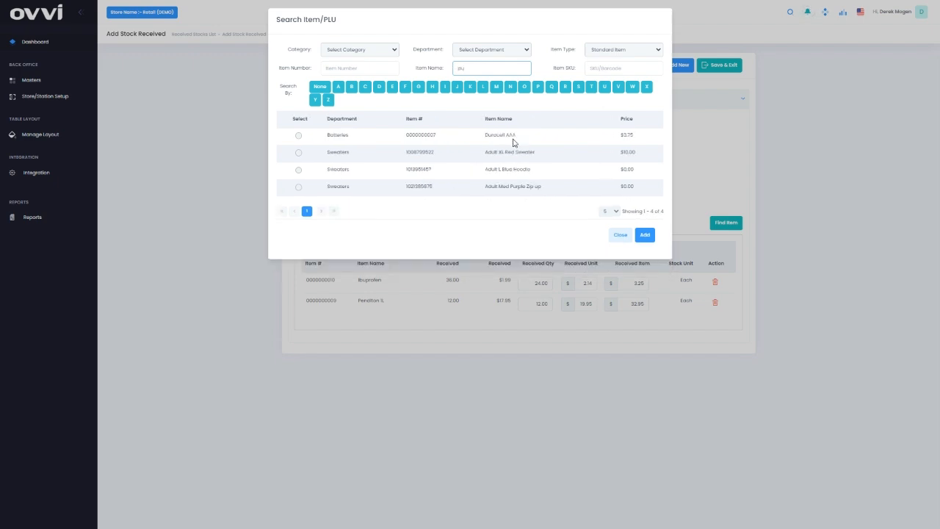
pyautogui.click(298, 136)
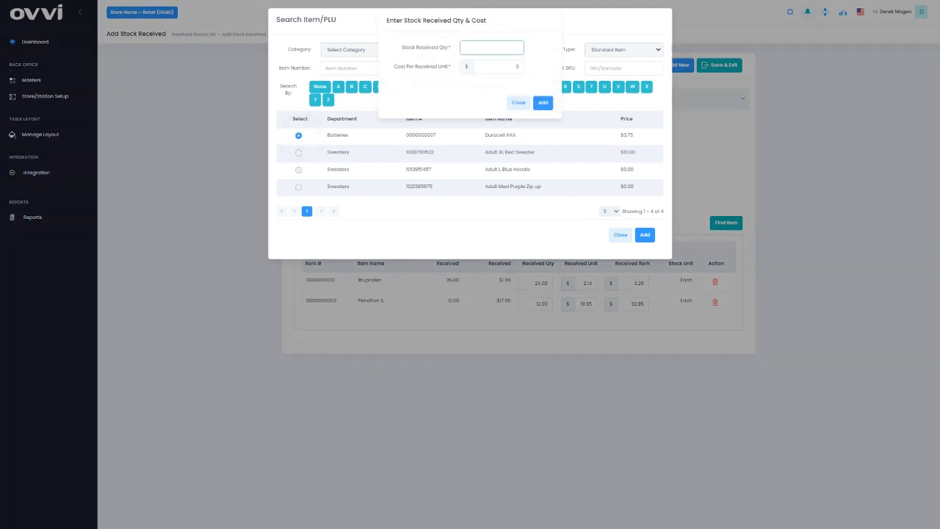
pyautogui.click(512, 67)
pyautogui.write('5')
pyautogui.click(543, 102)
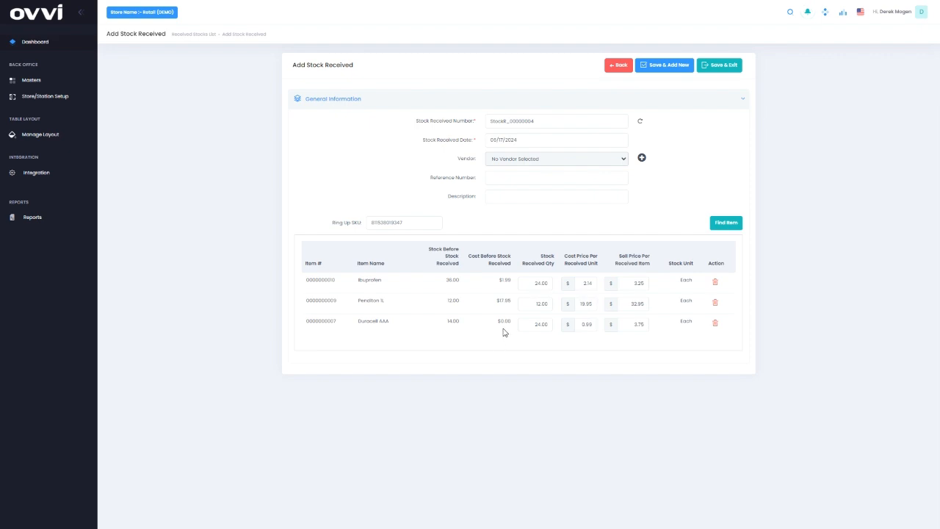
# Save the stock received record, open its printable details report and leave the report
pyautogui.click(718, 69)
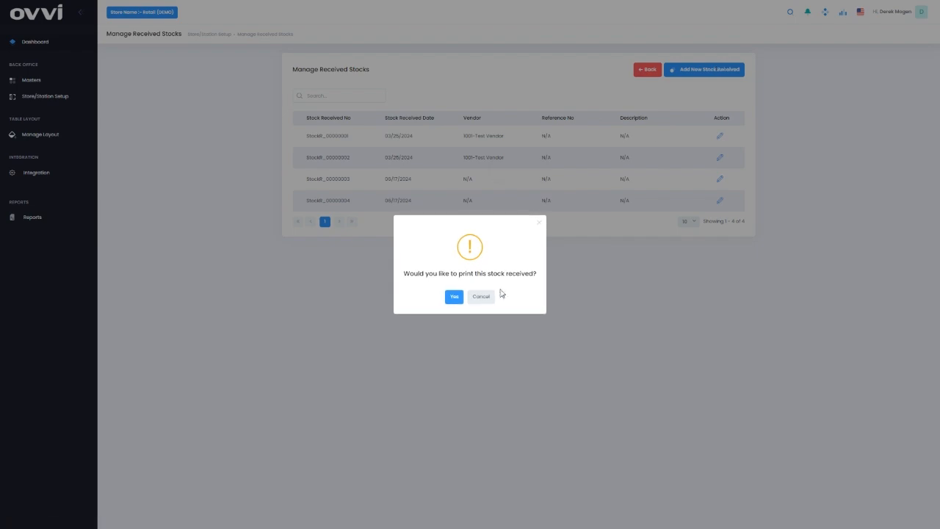
pyautogui.click(454, 296)
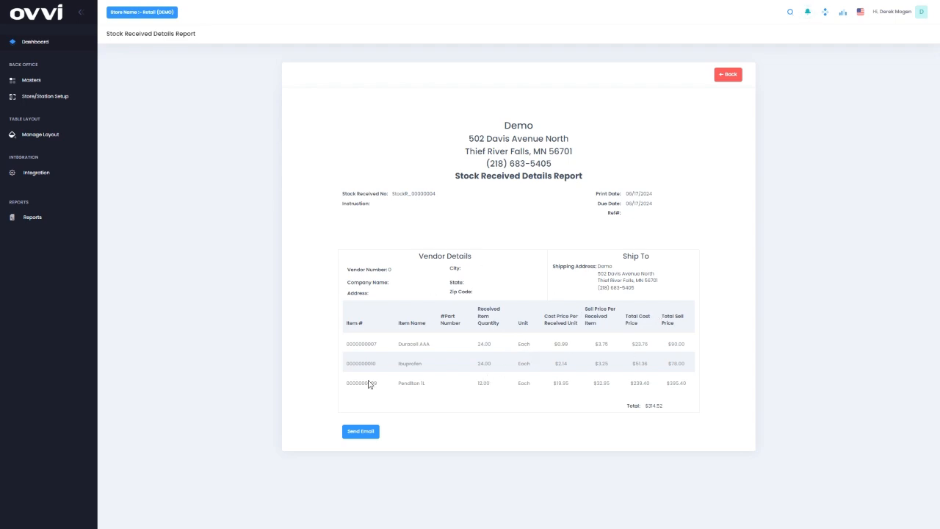
pyautogui.click(728, 74)
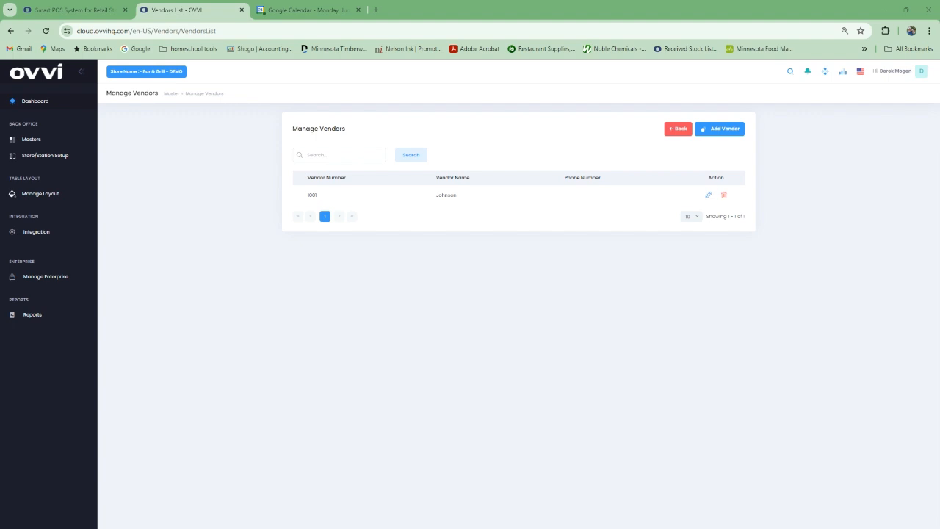
# Open the existing vendor from the vendor master list for editing and go to its assigned items
pyautogui.click(31, 139)
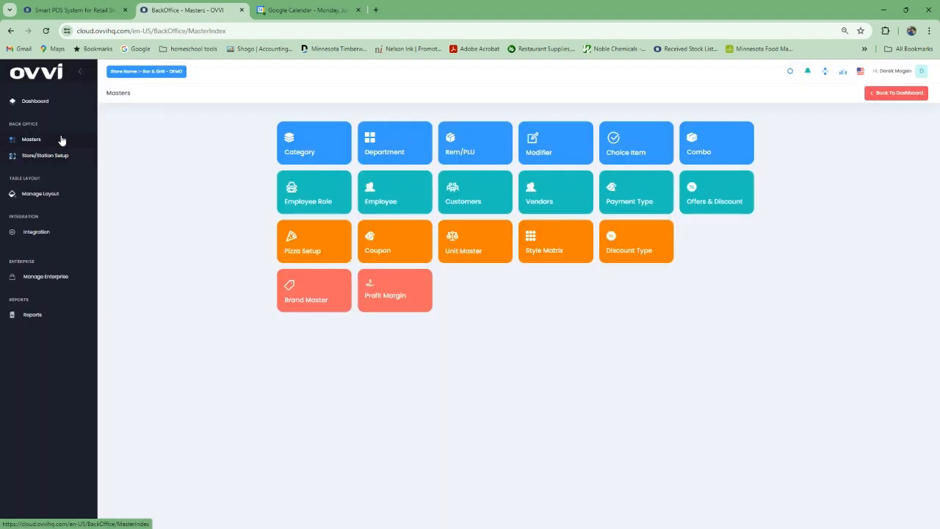
pyautogui.click(562, 201)
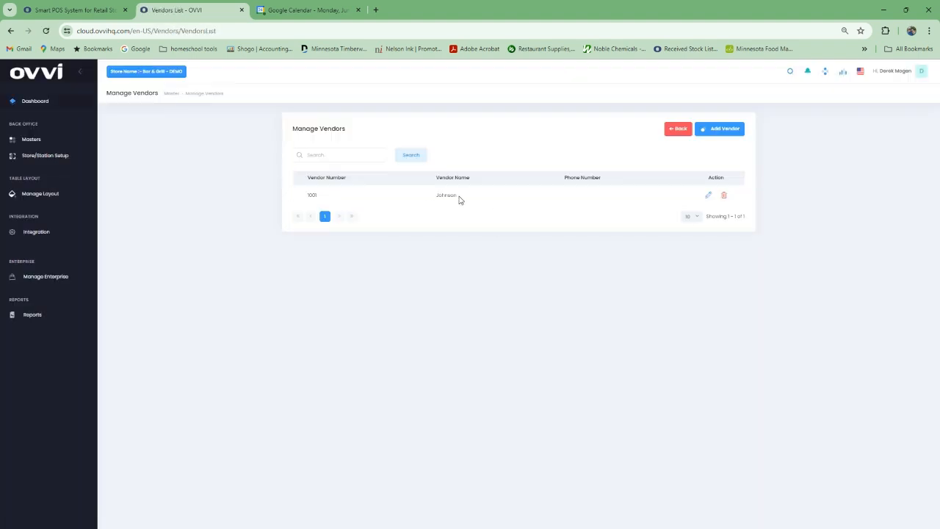
pyautogui.click(708, 197)
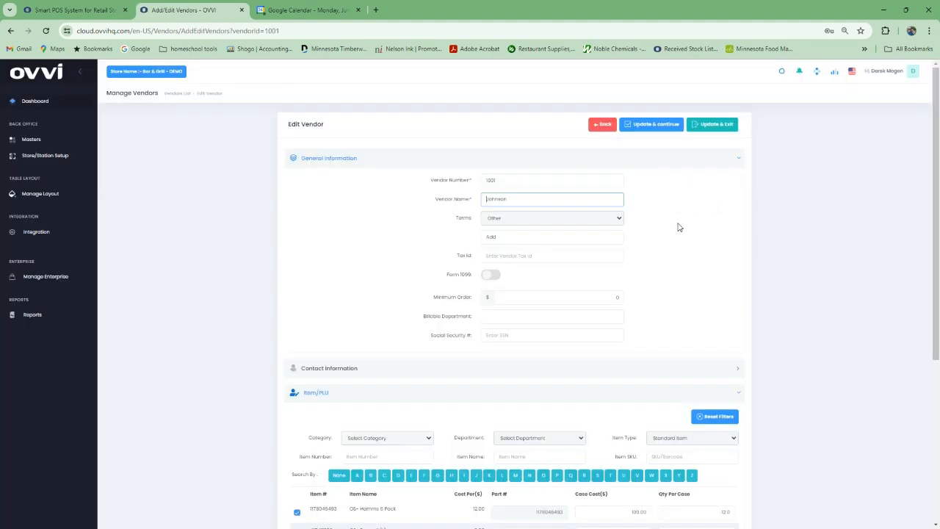
pyautogui.scroll(-1, 543, 202)
pyautogui.scroll(1, 471, 161)
pyautogui.scroll(-2, 572, 312)
pyautogui.scroll(-1, 482, 313)
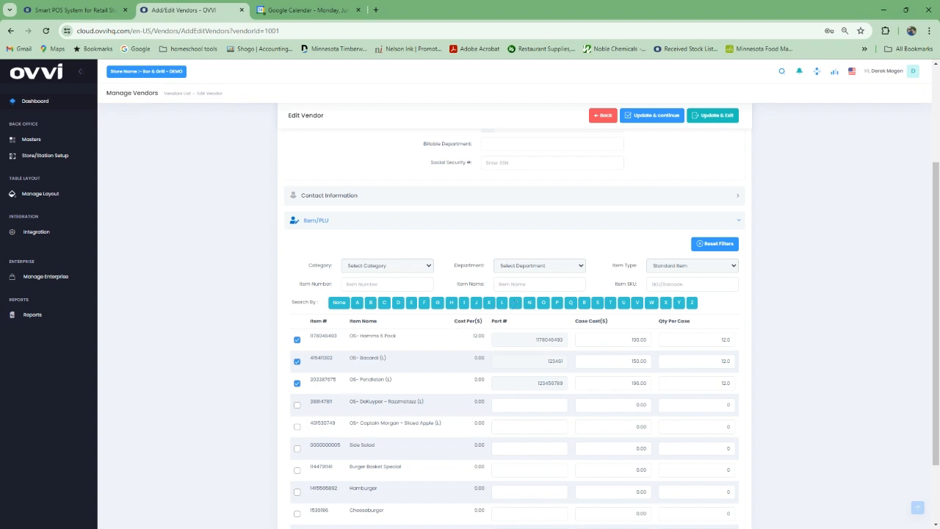
# Filter the vendor's item list to the OS LIQUOR department
pyautogui.click(524, 267)
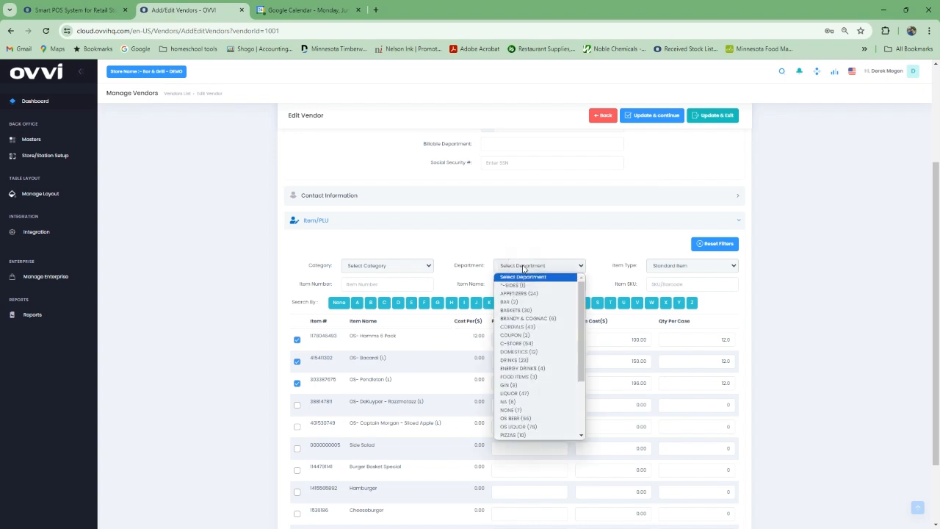
pyautogui.click(542, 427)
pyautogui.scroll(-5, 417, 413)
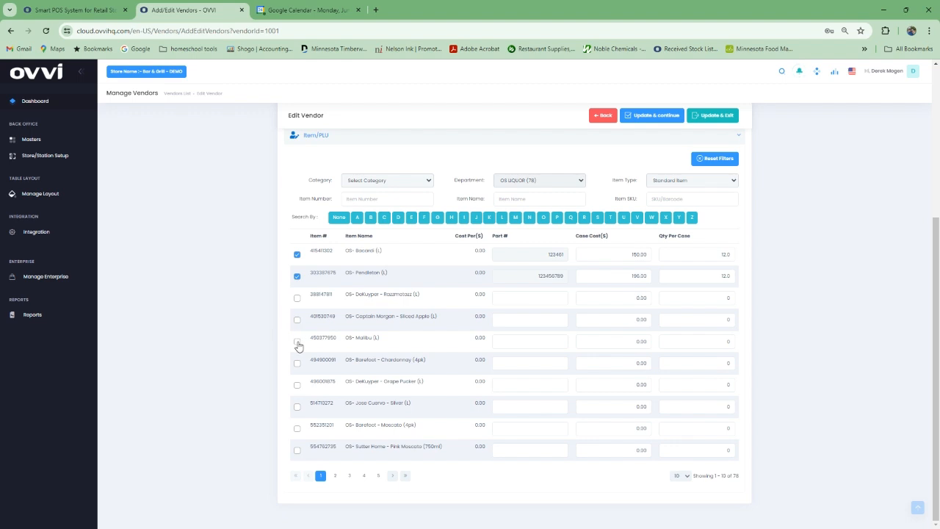
# Assign OS- Malibu (L) to the vendor with part number 1651641, case cost $160 and 12 per case, and save the vendor
pyautogui.click(297, 342)
pyautogui.click(528, 353)
pyautogui.write('1651641')
pyautogui.click(638, 344)
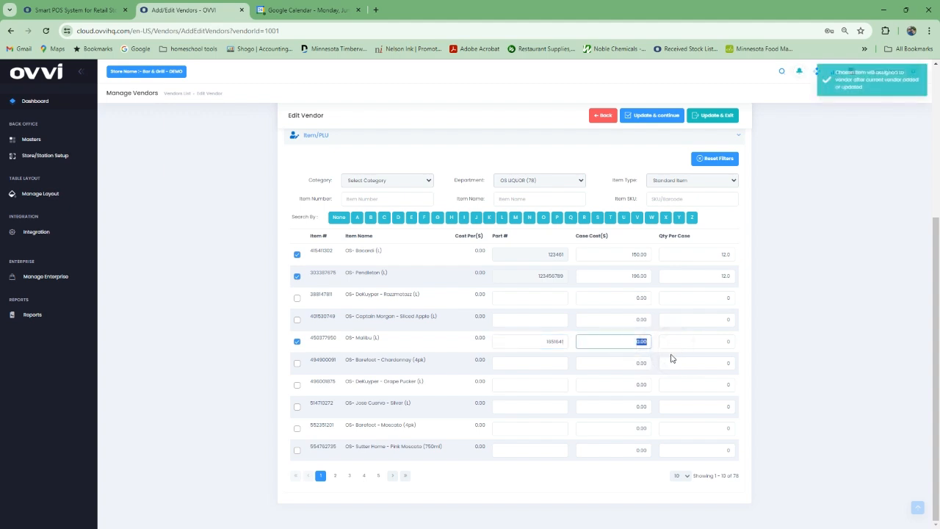
pyautogui.write('160')
pyautogui.click(733, 343)
pyautogui.write('12')
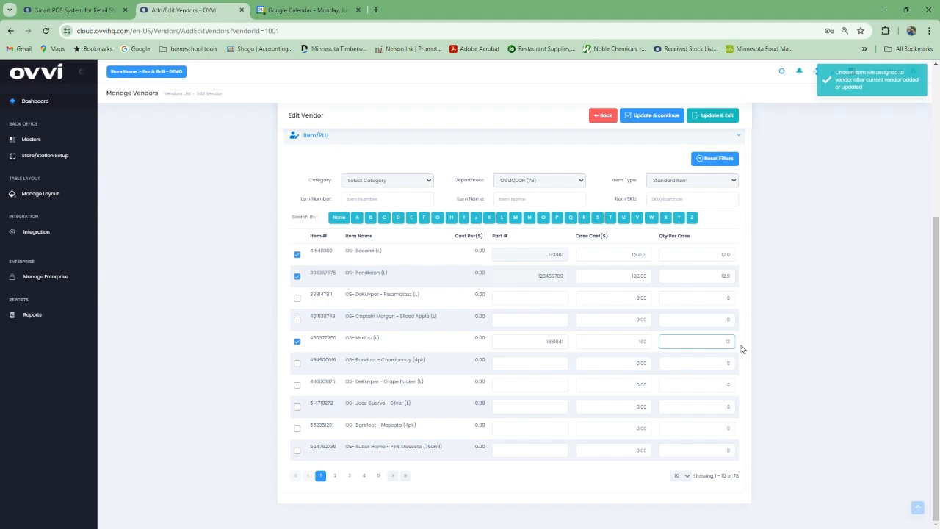
pyautogui.click(616, 322)
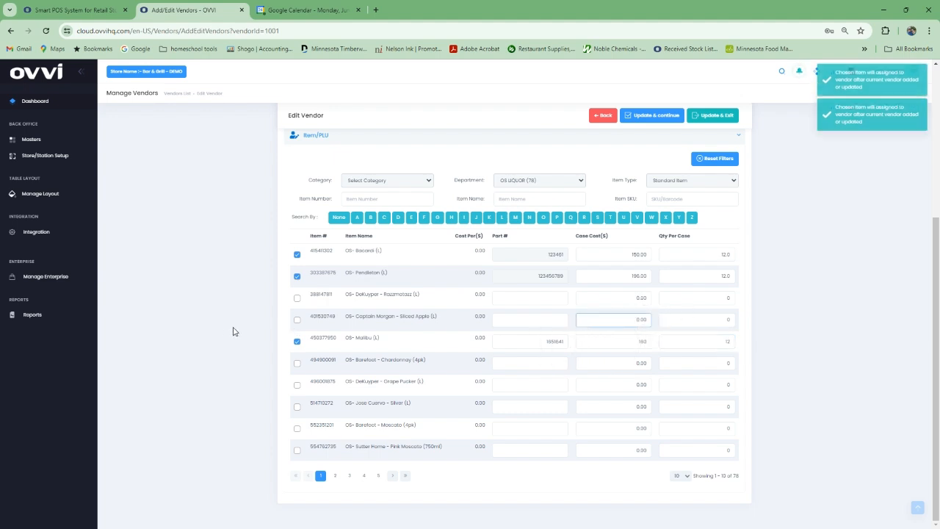
pyautogui.click(646, 116)
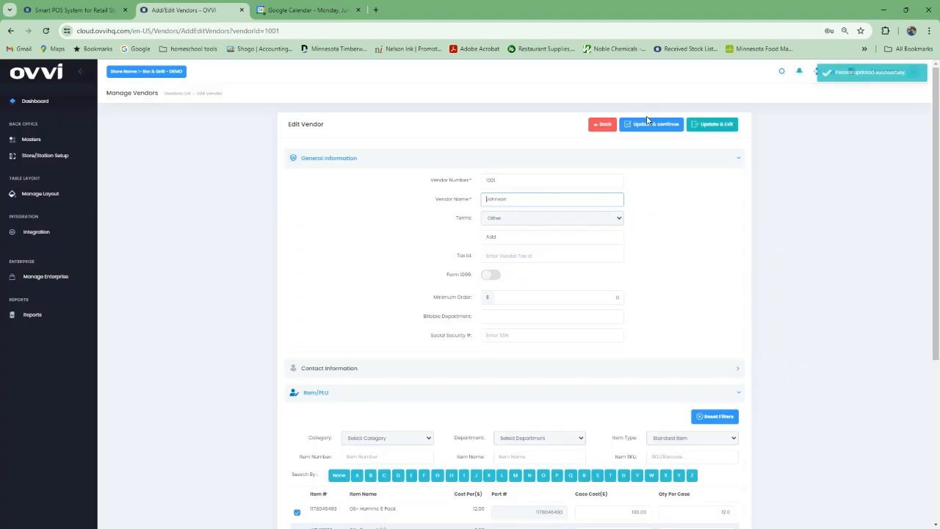
pyautogui.scroll(-3, 540, 256)
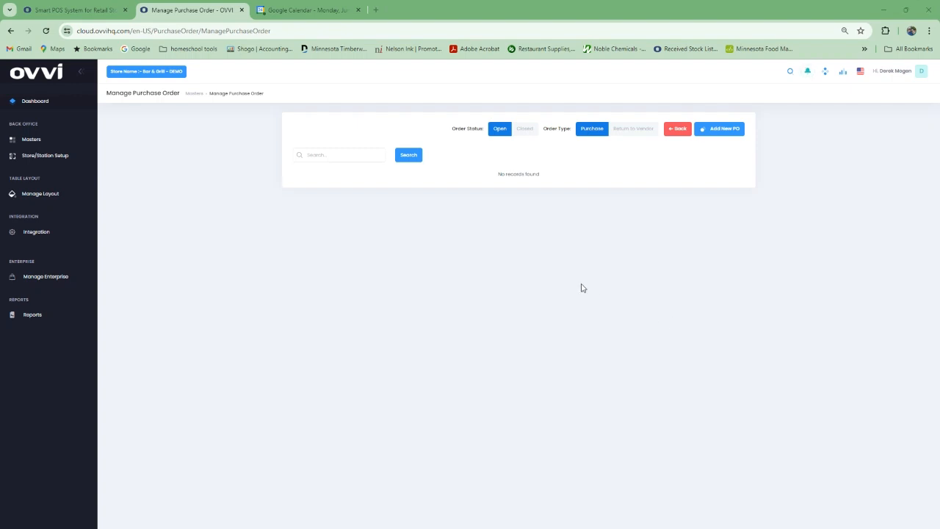
# Create a new purchase order from the store setup area and select the existing vendor for it
pyautogui.click(46, 154)
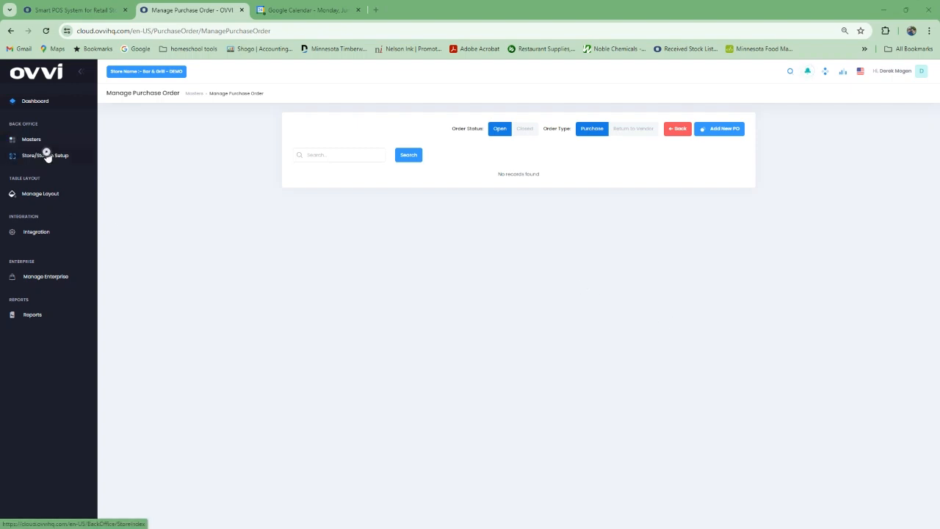
pyautogui.click(395, 314)
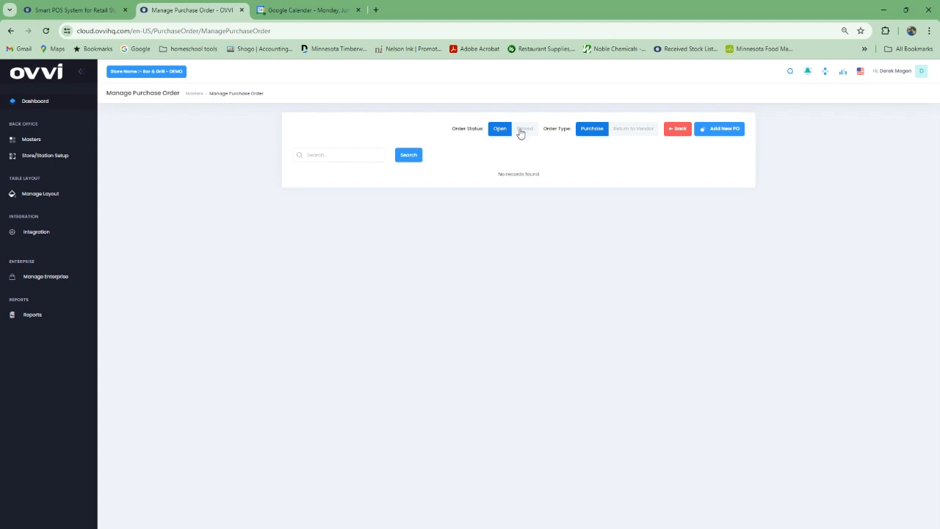
pyautogui.click(716, 133)
pyautogui.click(382, 184)
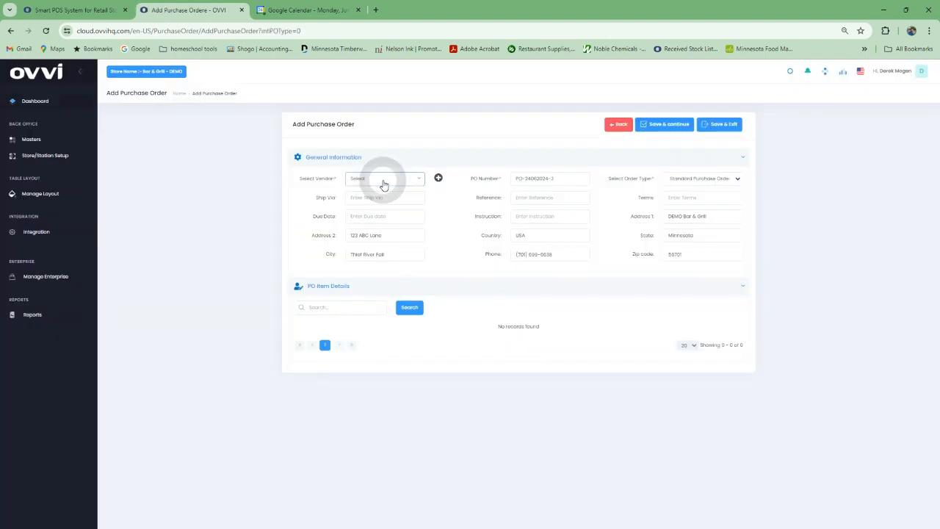
pyautogui.click(371, 231)
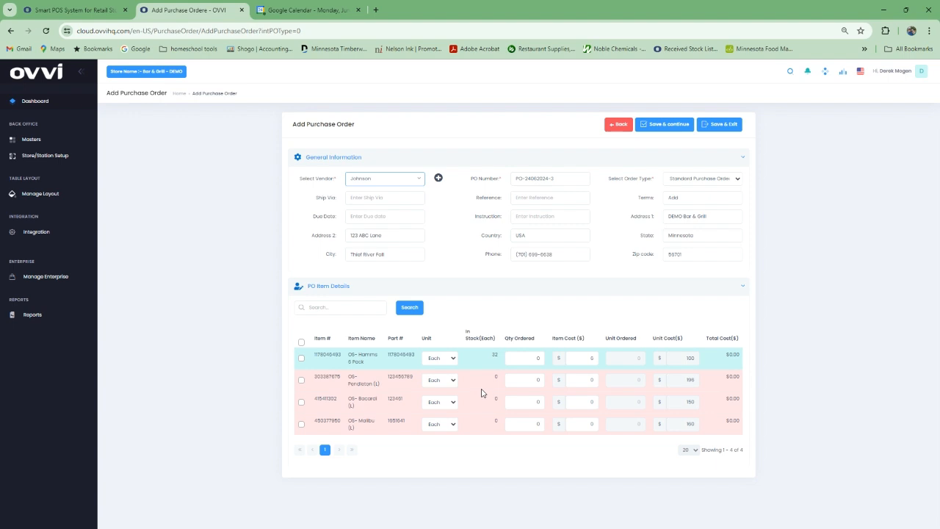
# Set the OS- Pendleton (L) line to be ordered in Cases with 1 unit ordered
pyautogui.click(435, 381)
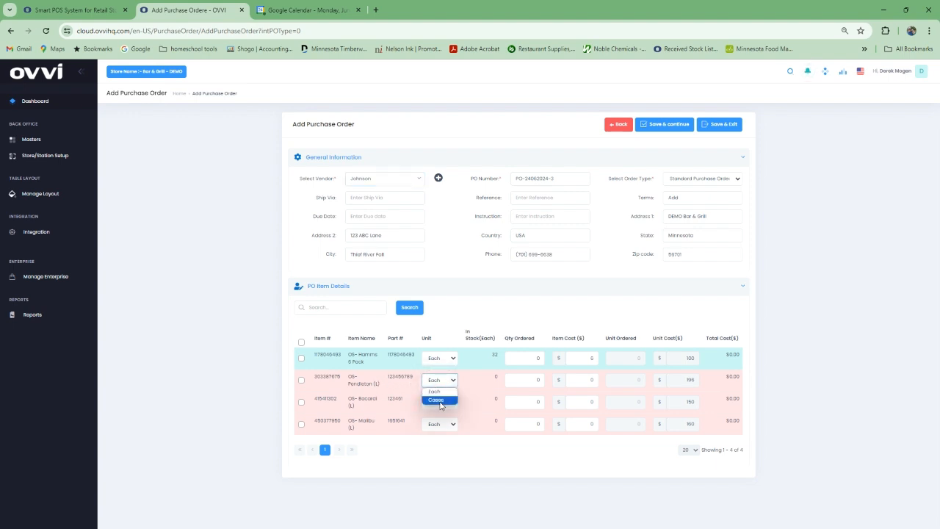
pyautogui.click(439, 400)
pyautogui.click(638, 380)
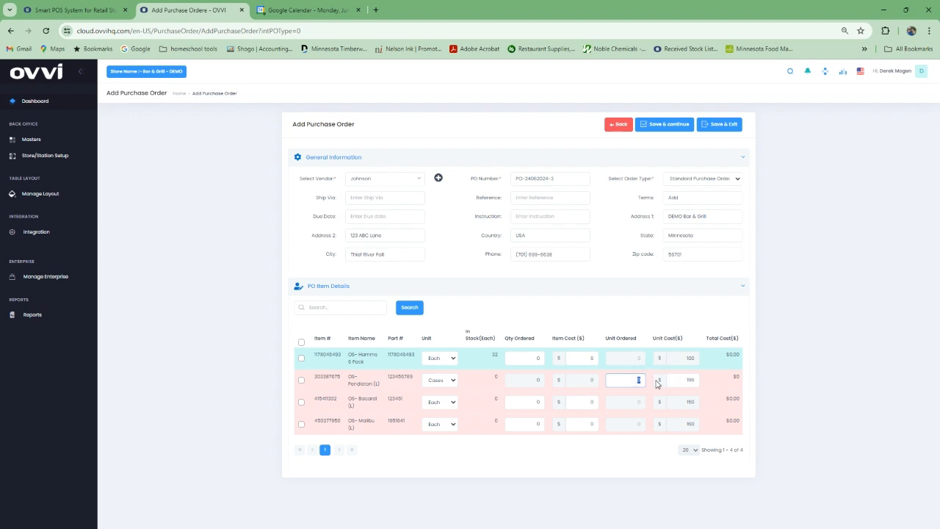
pyautogui.write('1')
pyautogui.press('Tab')
# Select the OS- Bacardi (L) line and order 6 at an item cost of $15
pyautogui.click(300, 402)
pyautogui.click(538, 401)
pyautogui.write('6')
pyautogui.click(598, 403)
pyautogui.click(625, 379)
# Fill in the purchase order's ship via as 0, due date as 06/30/2024 and reference as 12345
pyautogui.click(375, 197)
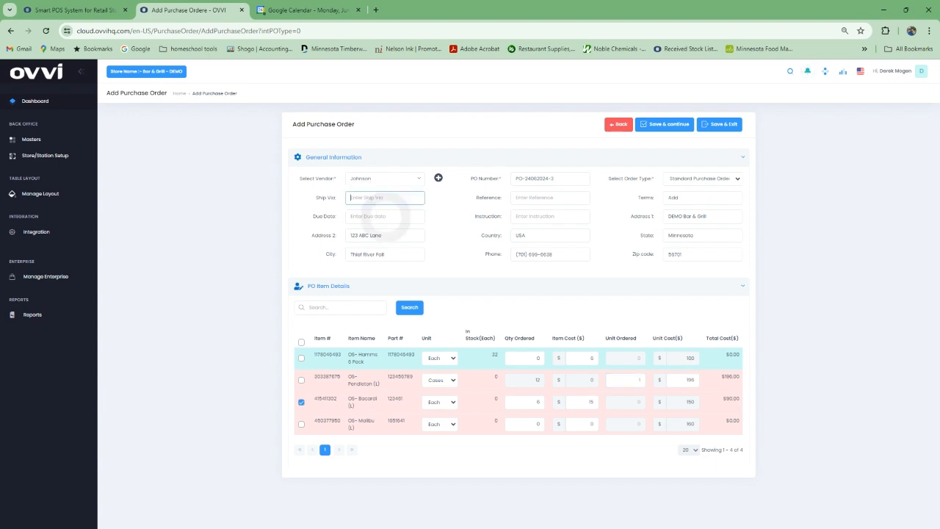
pyautogui.write('B')
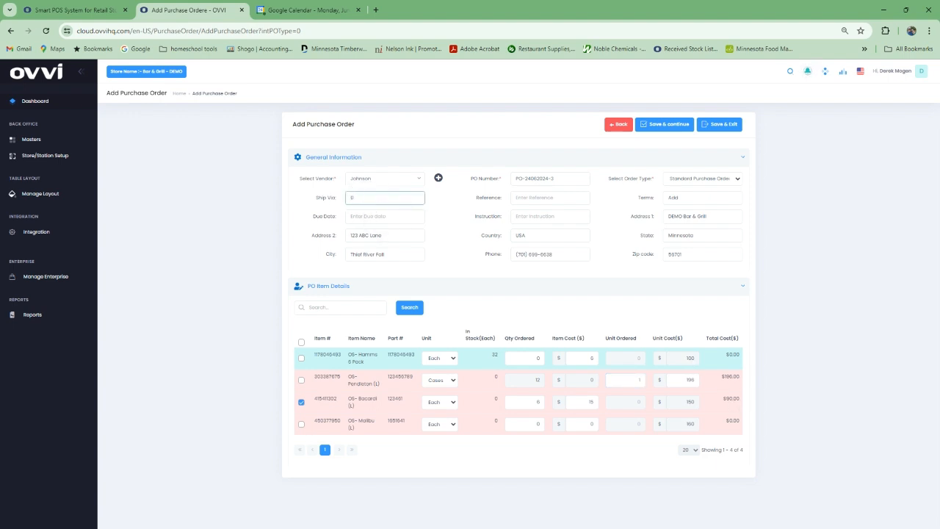
pyautogui.click(375, 216)
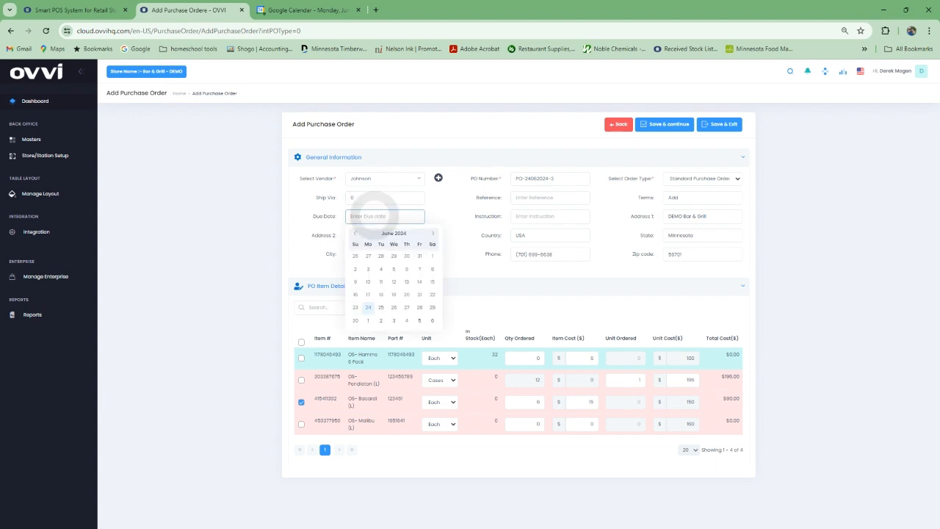
pyautogui.click(355, 320)
pyautogui.doubleClick(449, 251)
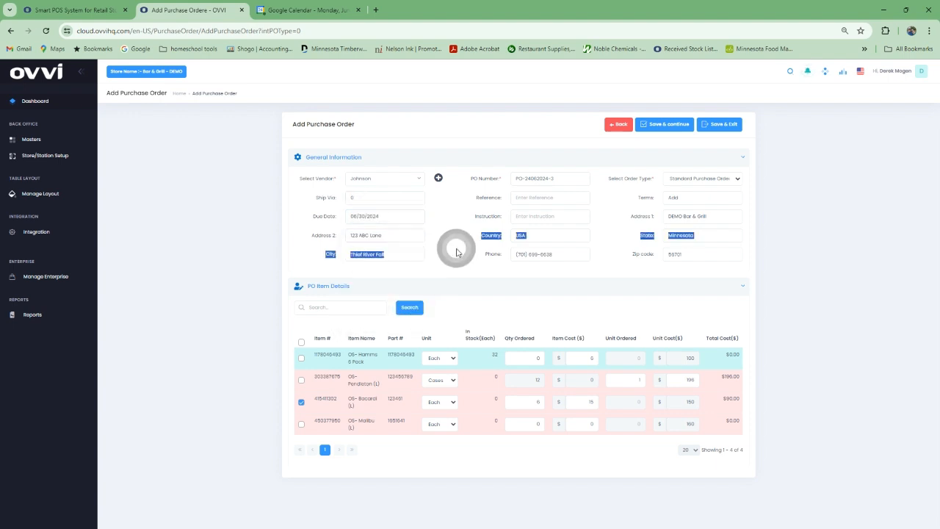
pyautogui.click(514, 195)
pyautogui.write('12345')
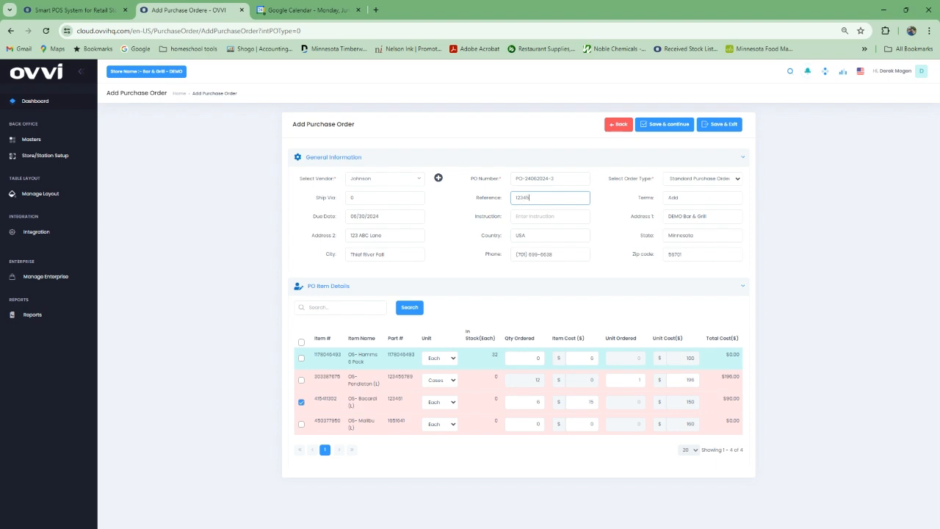
pyautogui.click(536, 216)
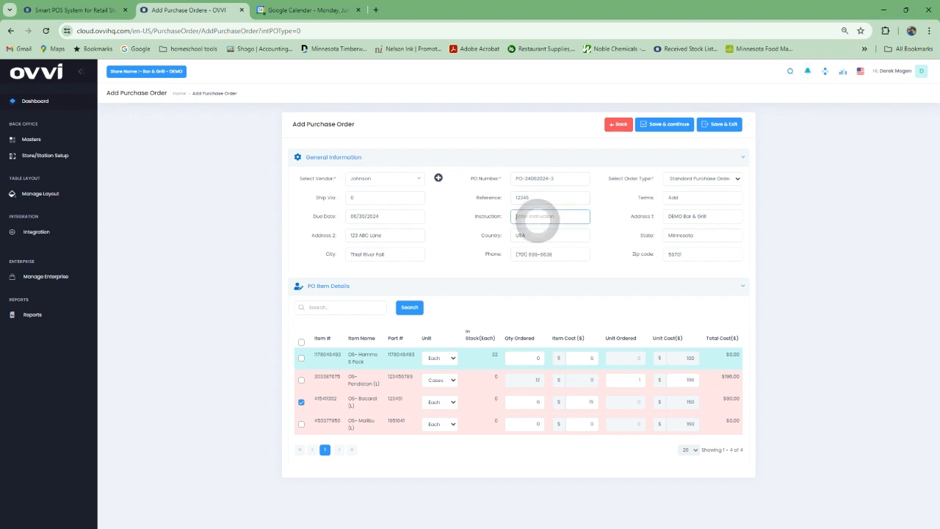
# Save the purchase order and exit to the order list without printing a report
pyautogui.click(652, 126)
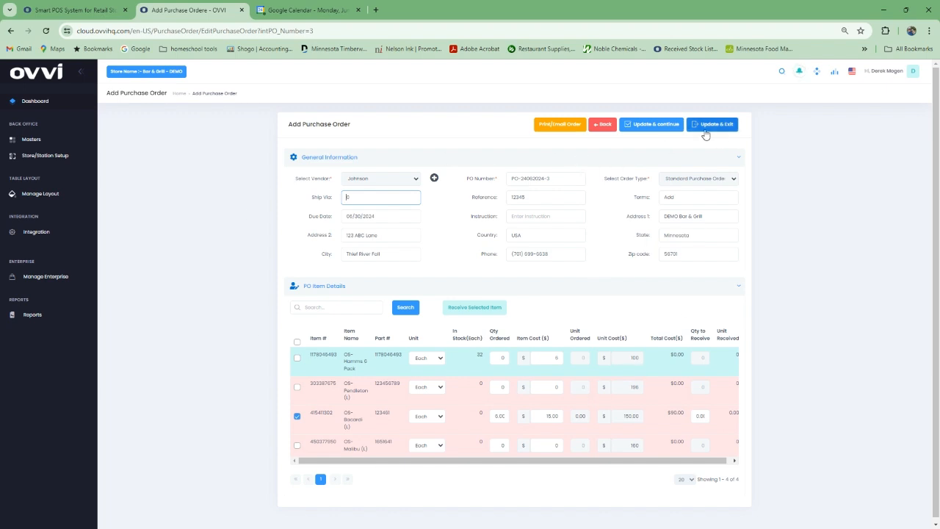
pyautogui.click(601, 125)
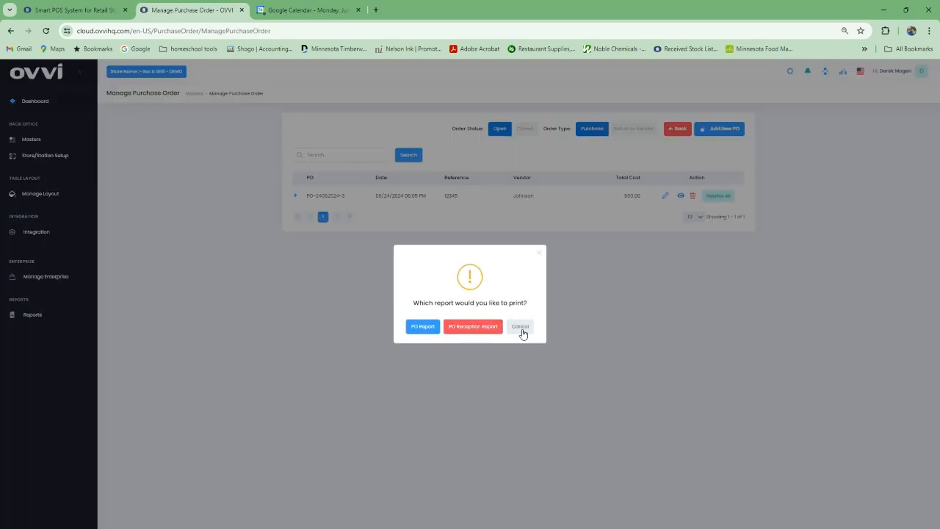
pyautogui.click(522, 331)
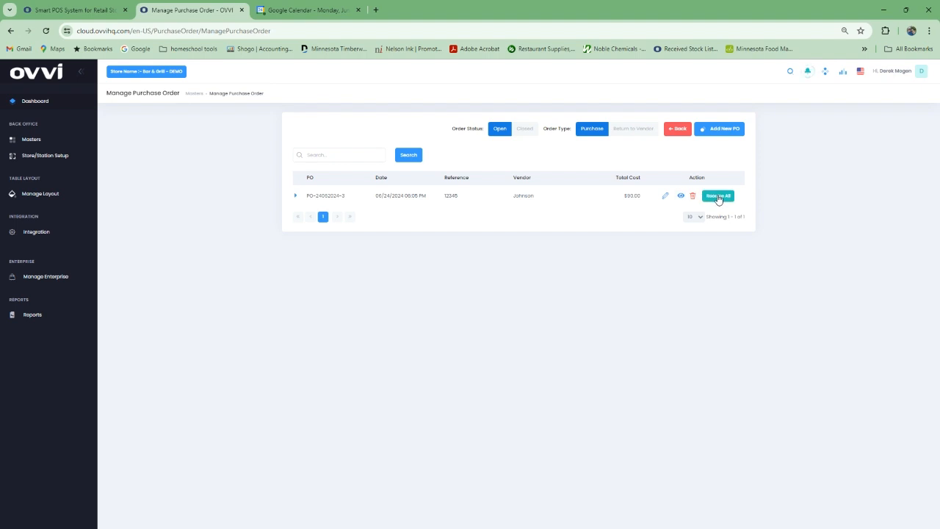
# Open the PO Report for the saved purchase order, then return to the order list and dismiss the report choice
pyautogui.click(678, 196)
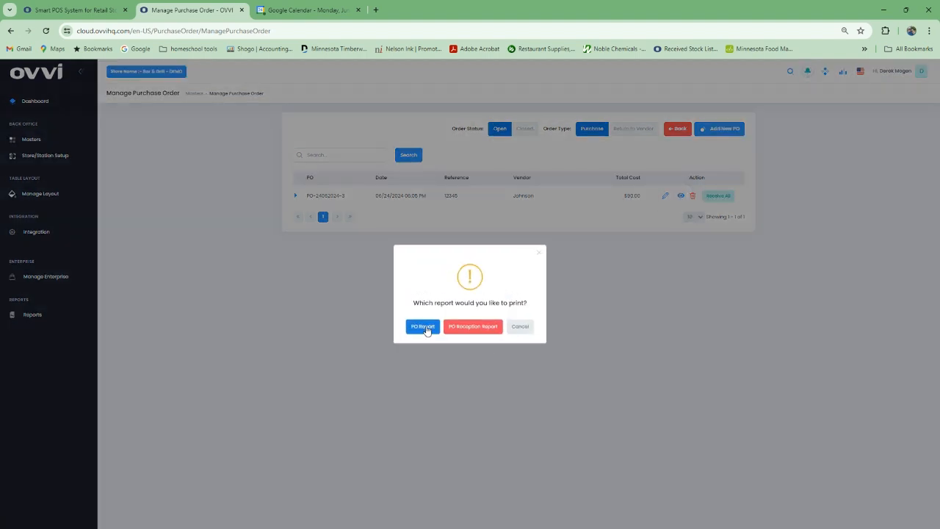
pyautogui.click(424, 328)
pyautogui.click(147, 14)
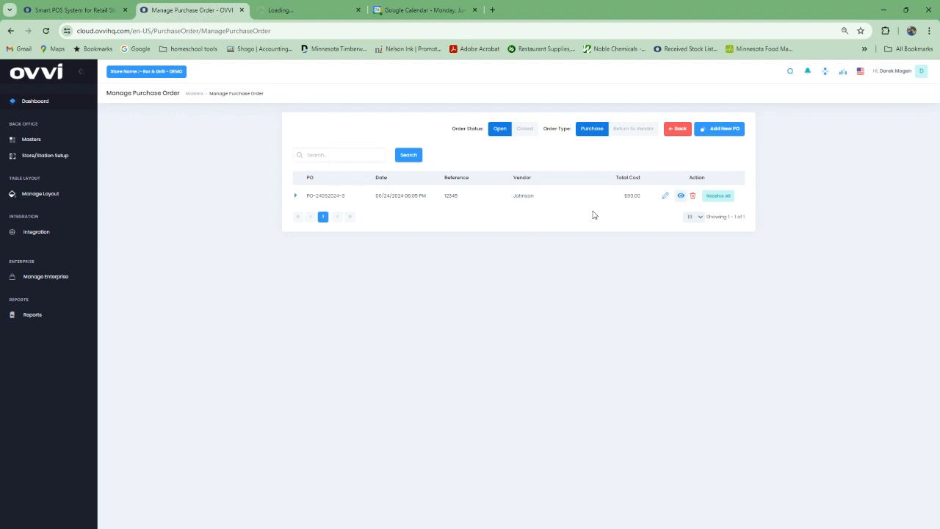
pyautogui.click(679, 195)
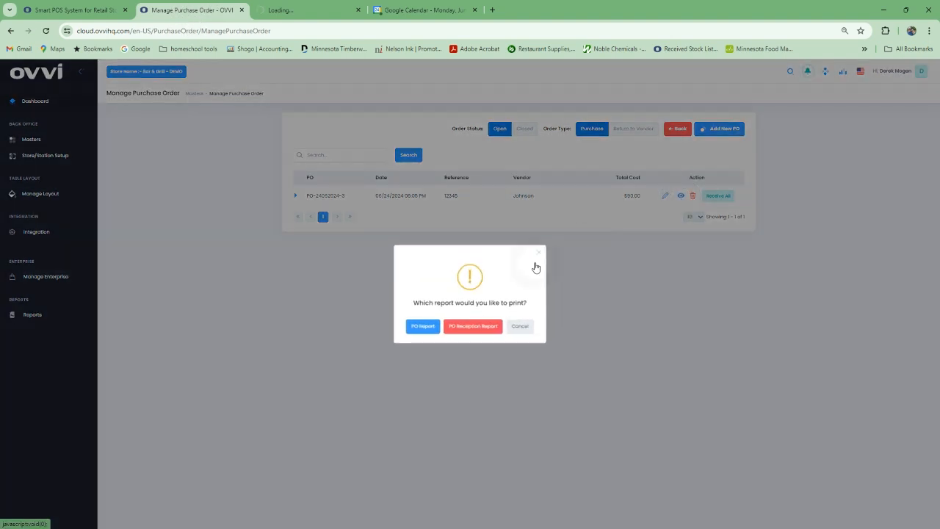
pyautogui.click(521, 326)
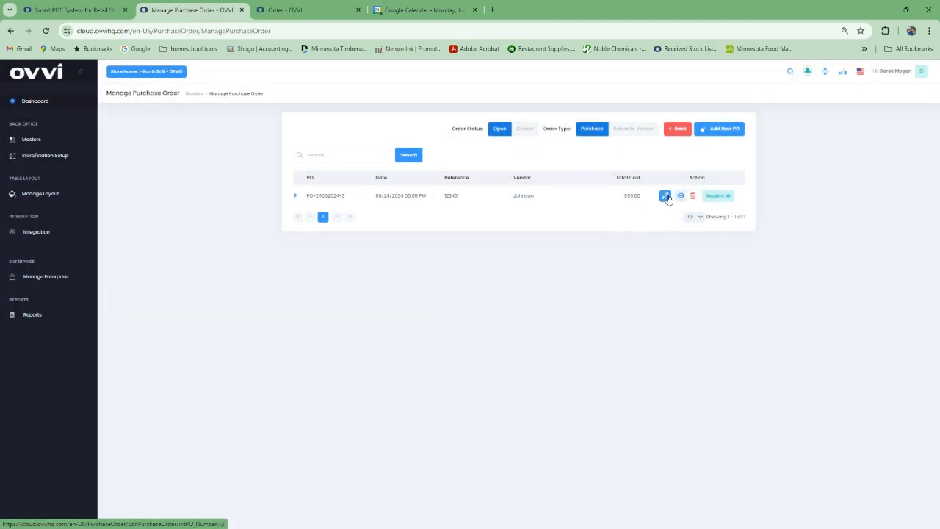
# Open the saved purchase order for editing and select the OS- Bacardi (L) line's quantity to receive for entry
pyautogui.click(664, 195)
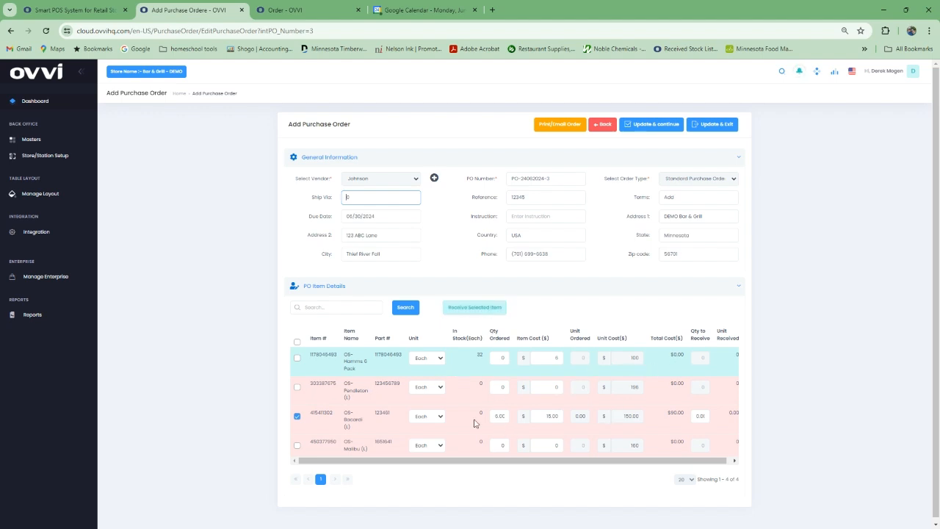
pyautogui.moveTo(518, 461); pyautogui.dragTo(589, 461)
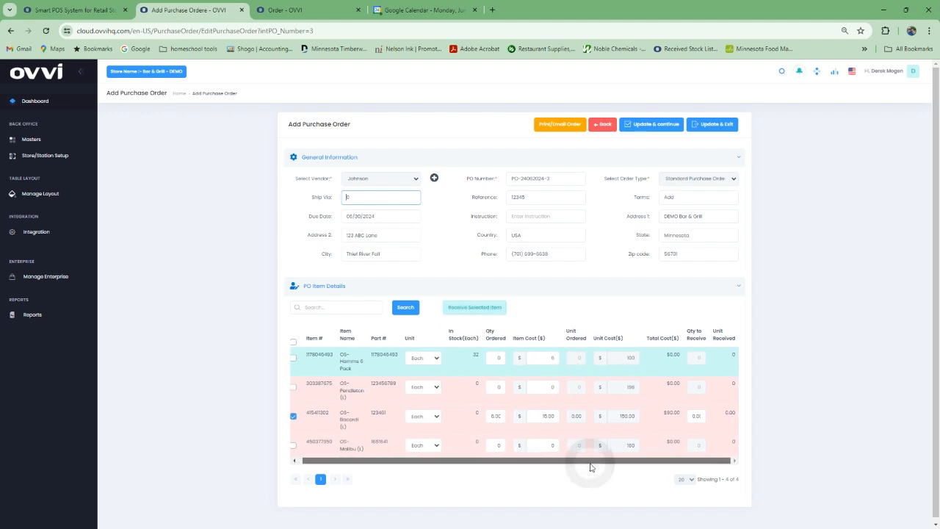
pyautogui.click(694, 416)
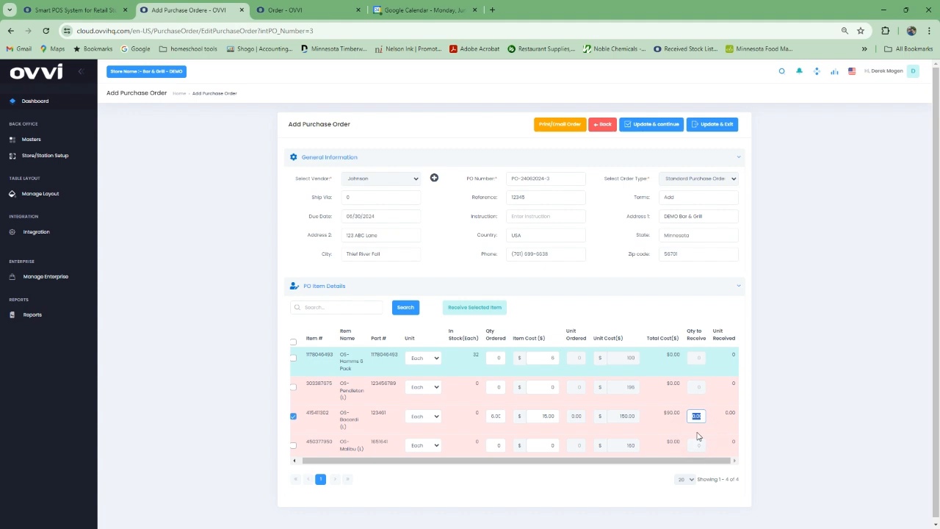